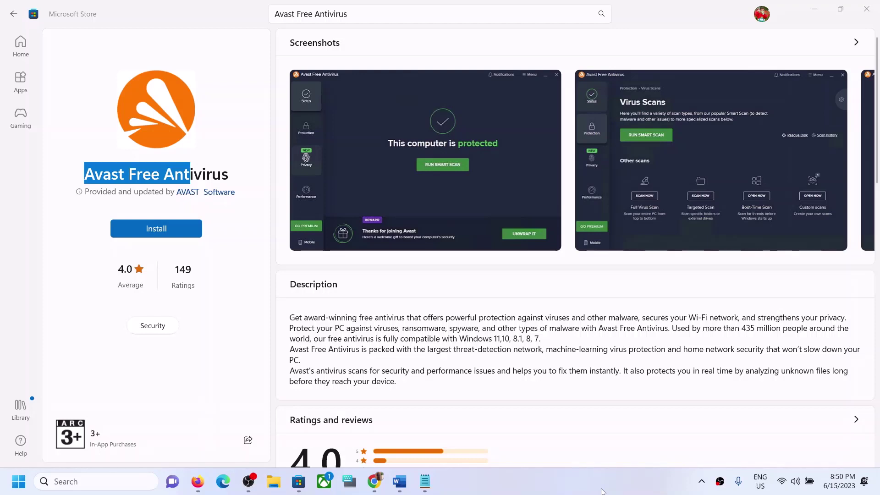
- Highlight the Avast Free Antivirus title on its Microsoft Store page
left_click(83, 176)
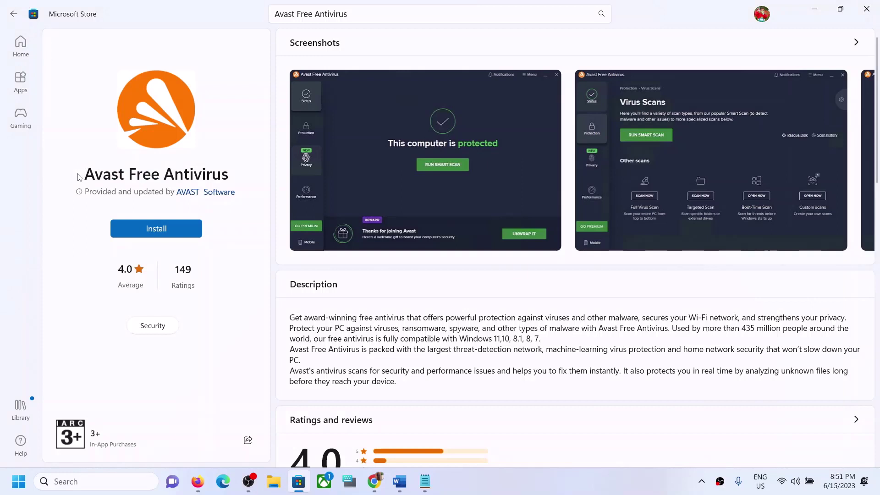
left_click_drag(81, 177, 239, 176)
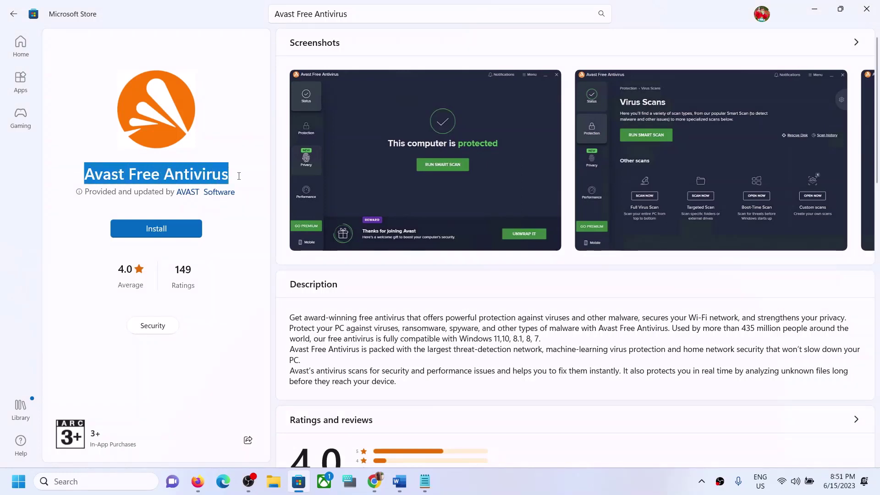
left_click(518, 490)
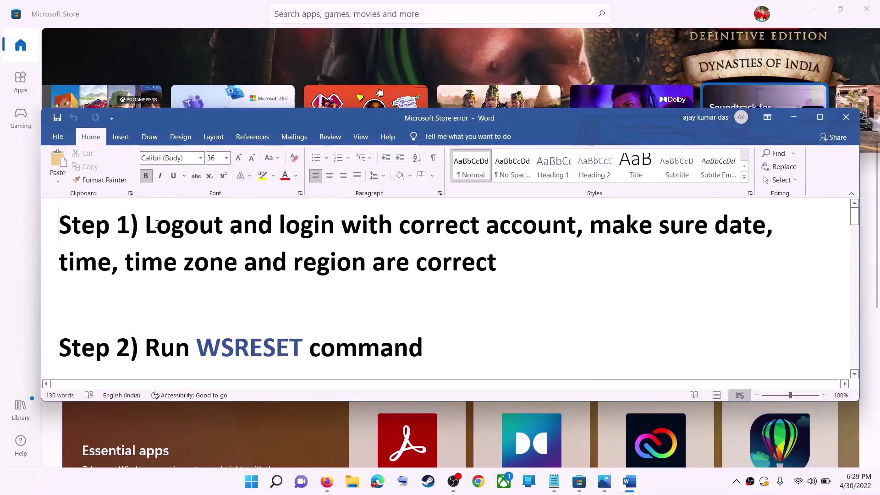
- Following Step 1 of the Word notes, sign out of the Microsoft Store and sign back in with the first listed Microsoft account
left_click_drag(144, 224, 574, 226)
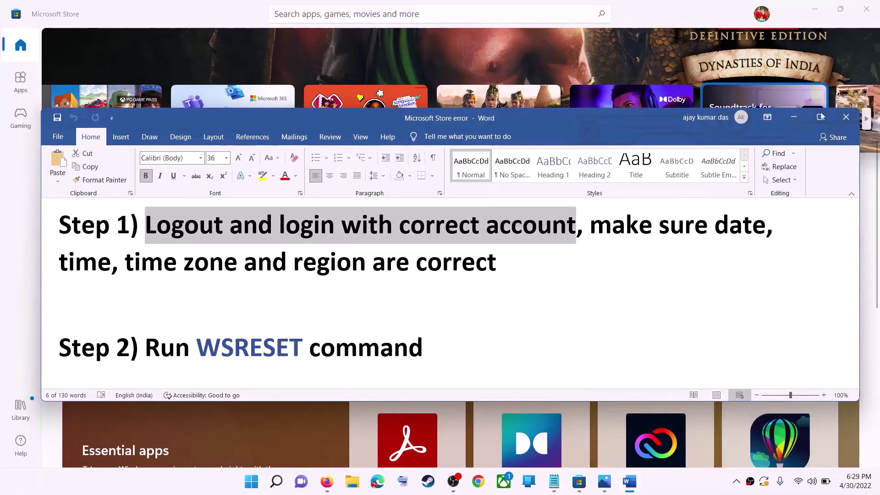
left_click(796, 121)
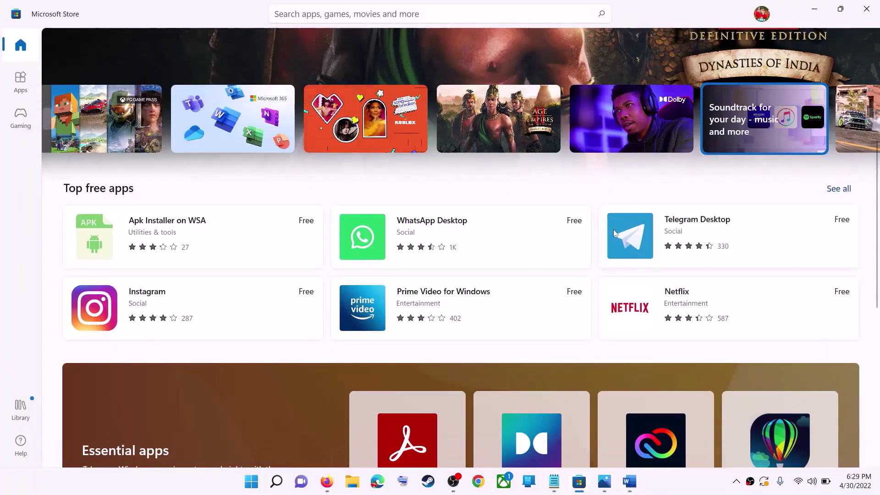
scroll(646, 284, "down", 1)
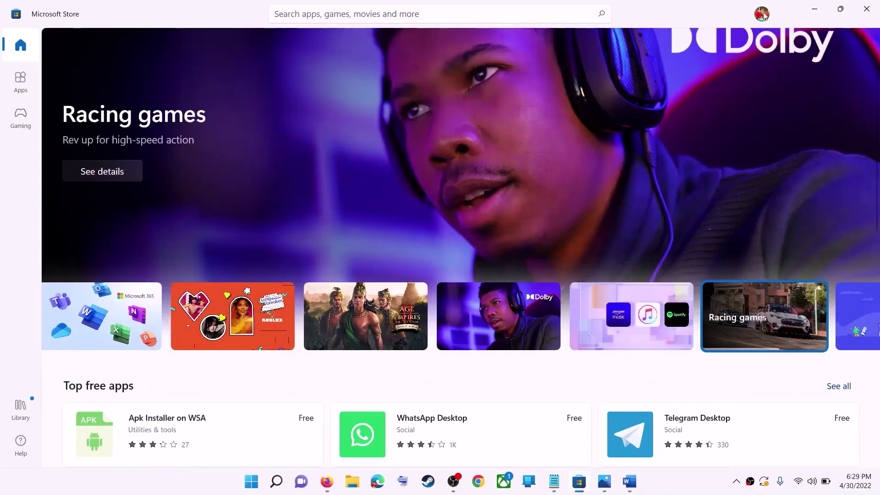
left_click(762, 15)
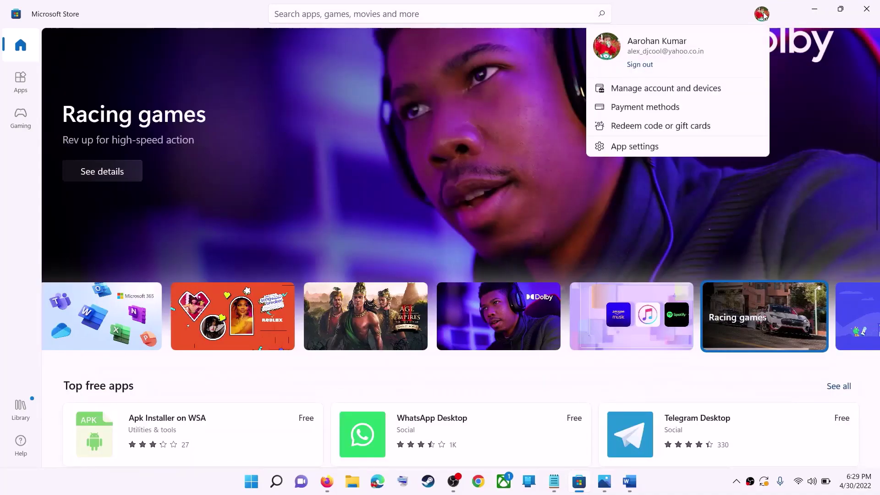
left_click(629, 68)
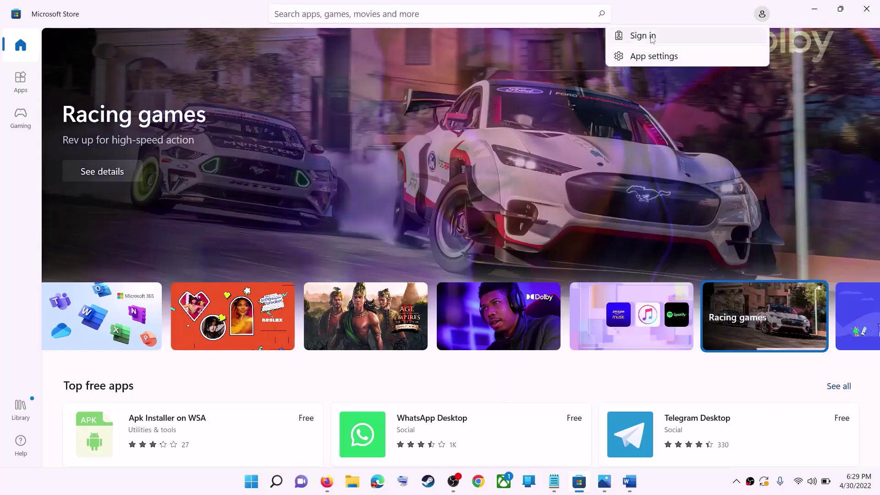
left_click(652, 37)
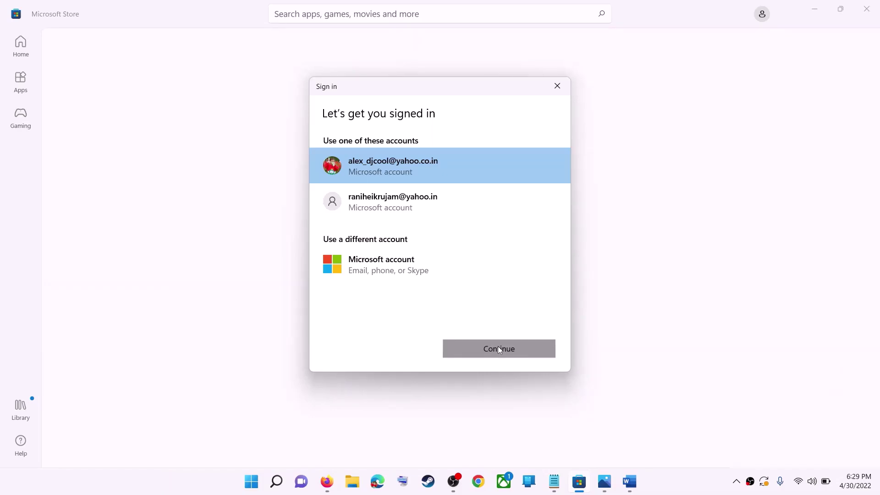
left_click(499, 347)
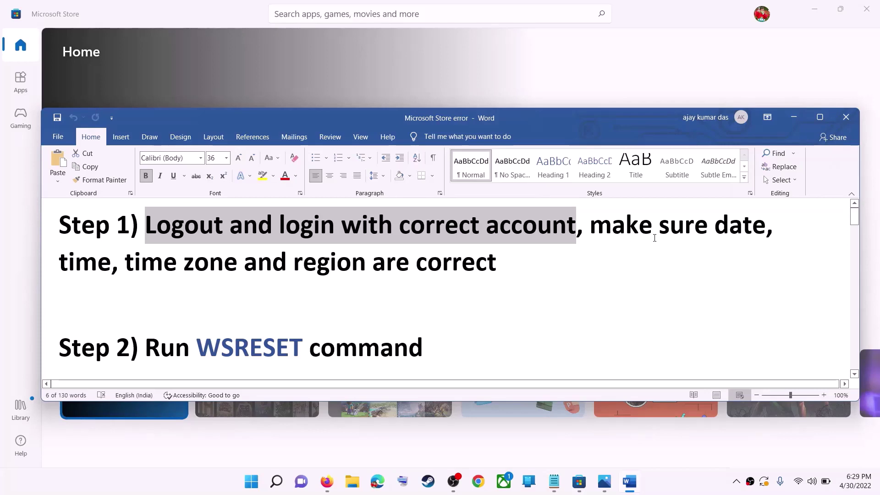
- Highlight the date, time and region advice in the notes, then check the time zone and automatic time options in Date & time settings
left_click_drag(655, 238, 447, 255)
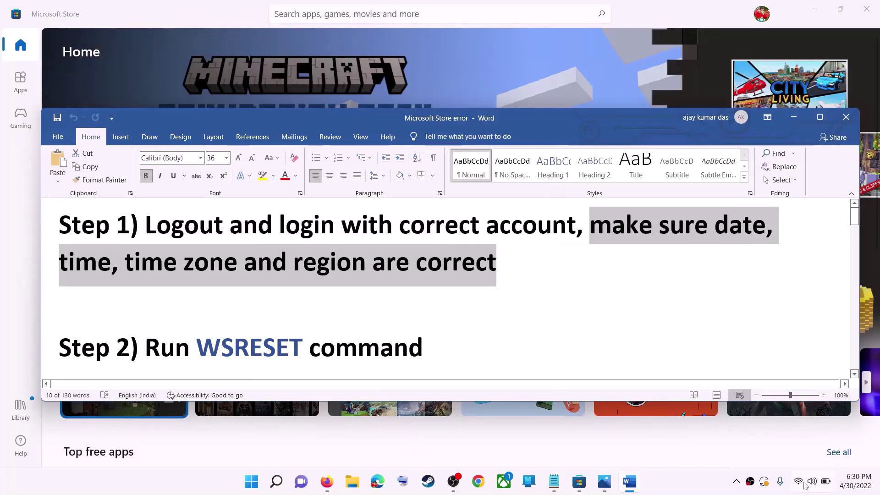
right_click(855, 485)
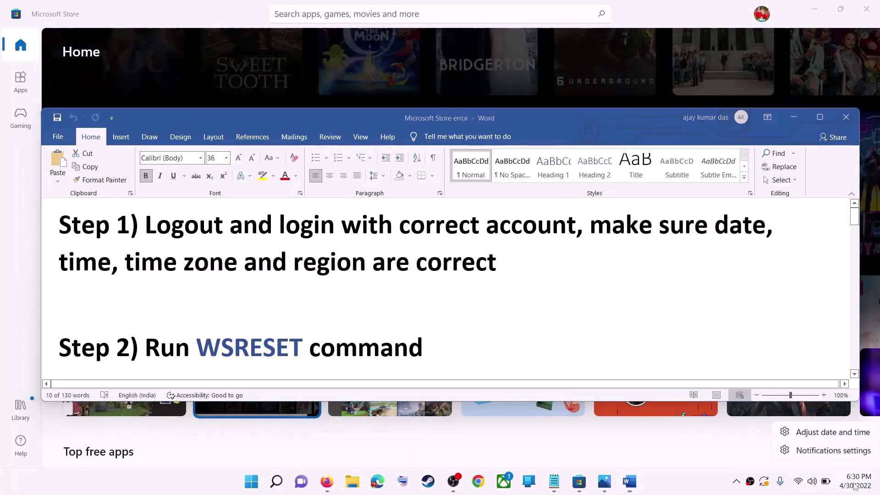
key("Escape")
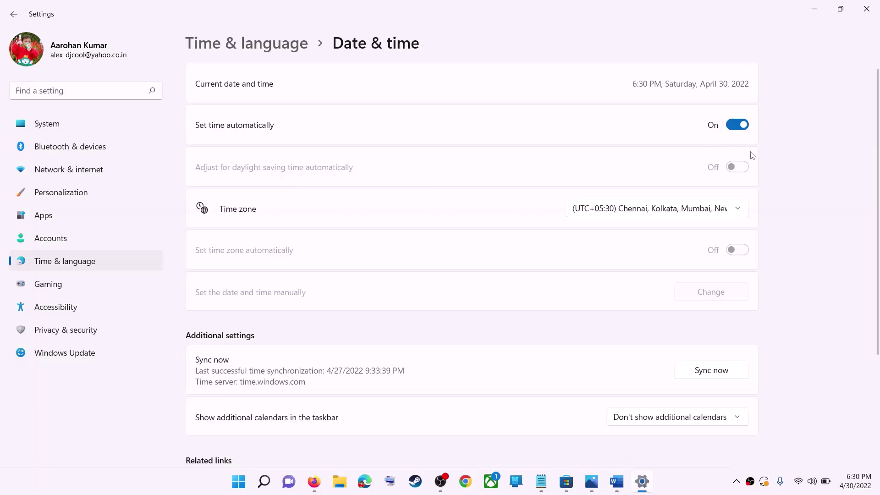
left_click(647, 214)
left_click(691, 210)
scroll(789, 256, "down", 3)
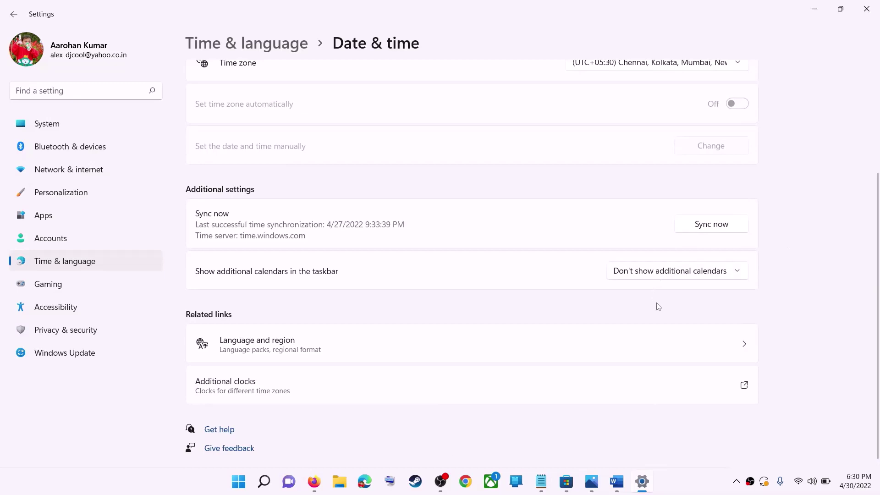
scroll(659, 306, "up", 3)
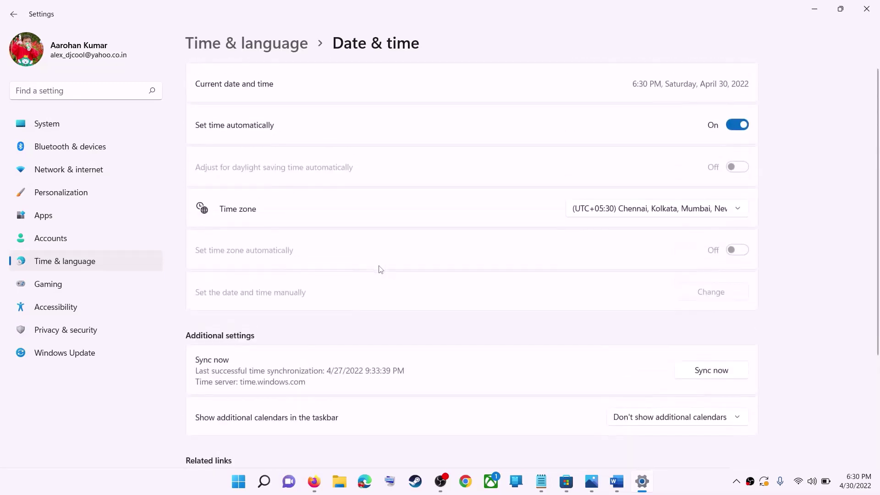
- Check the country and regional format in the Language & region settings, then close Settings
left_click(62, 267)
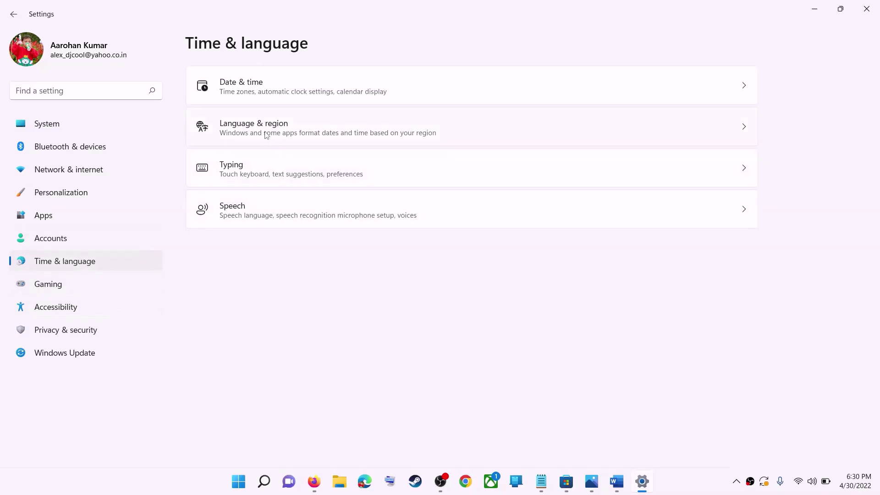
left_click(665, 138)
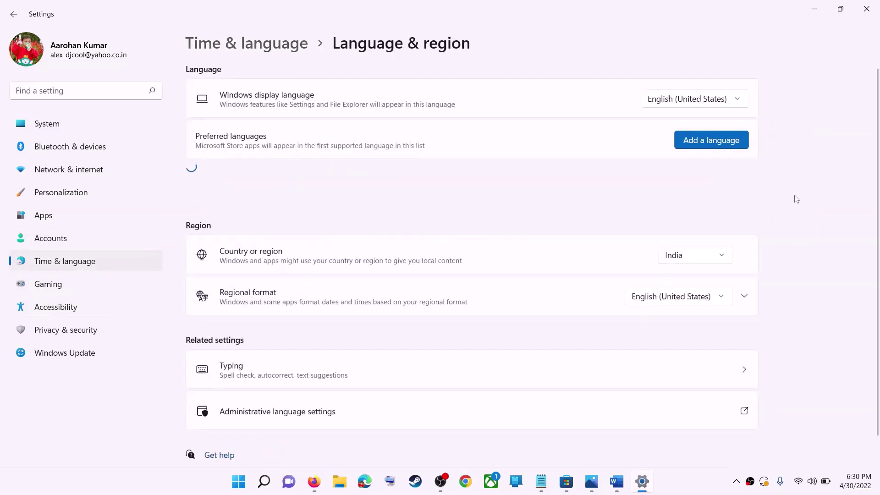
left_click(858, 253)
left_click(868, 9)
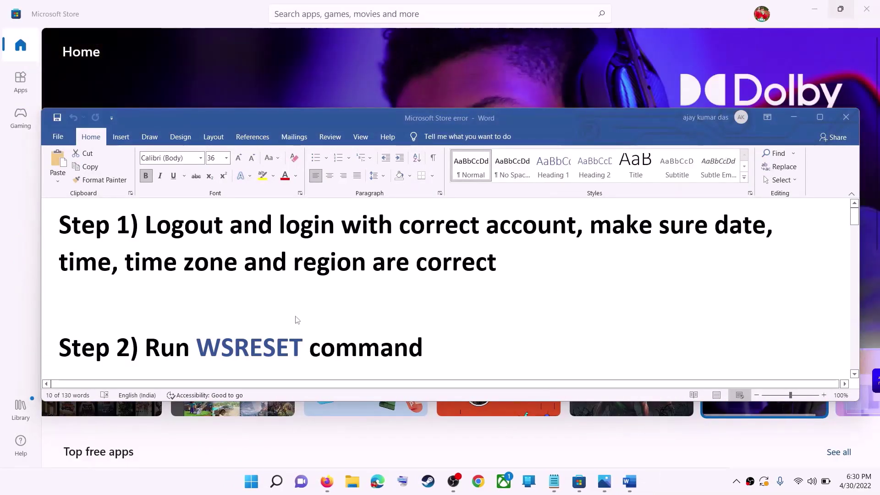
- Copy the command name WSRESET from Step 2 of the Word document
left_click_drag(590, 225, 497, 261)
scroll(274, 322, "down", 1)
double_click(273, 322)
key("ctrl+c")
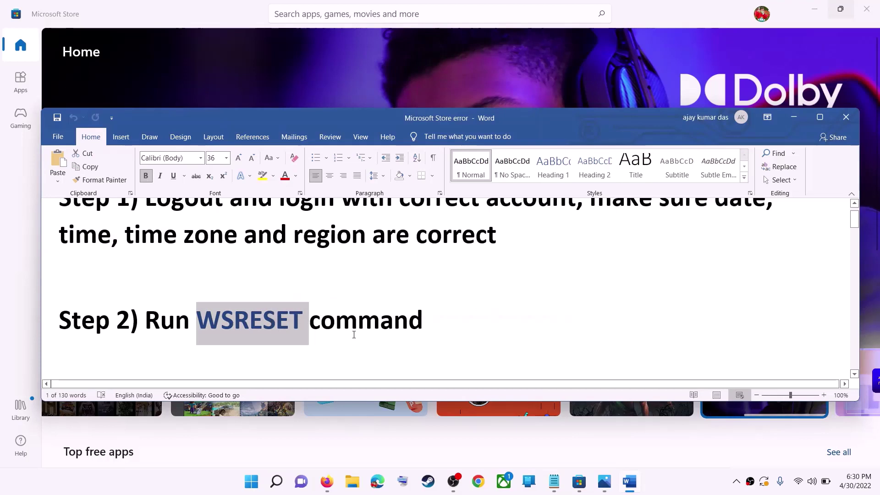
- Run the copied WSRESET command from Windows search and maximize the reopened Microsoft Store window
left_click(263, 484)
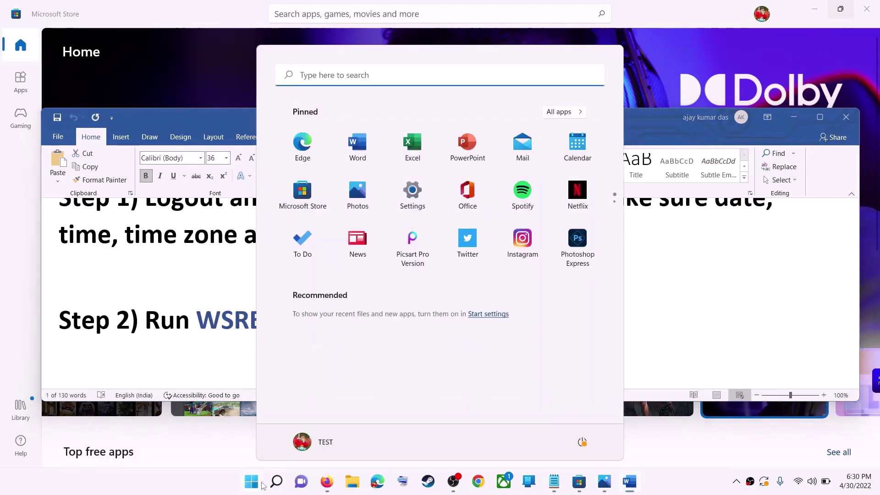
key("ctrl+v")
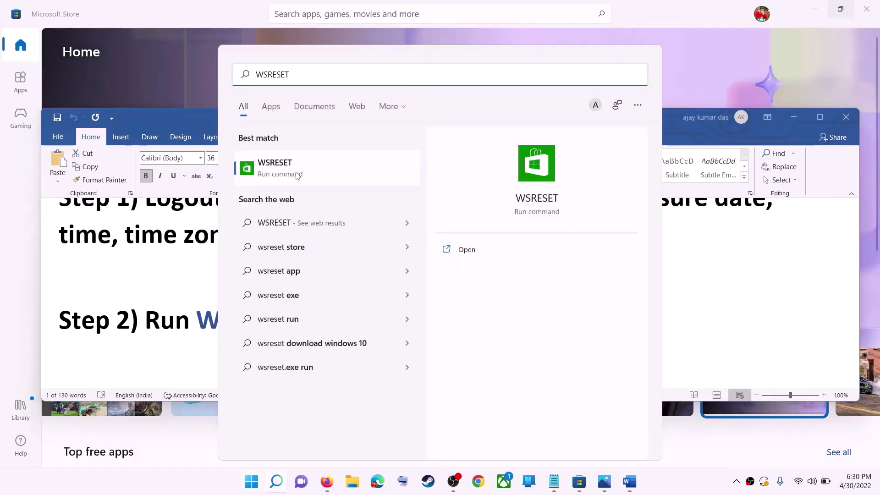
left_click(297, 175)
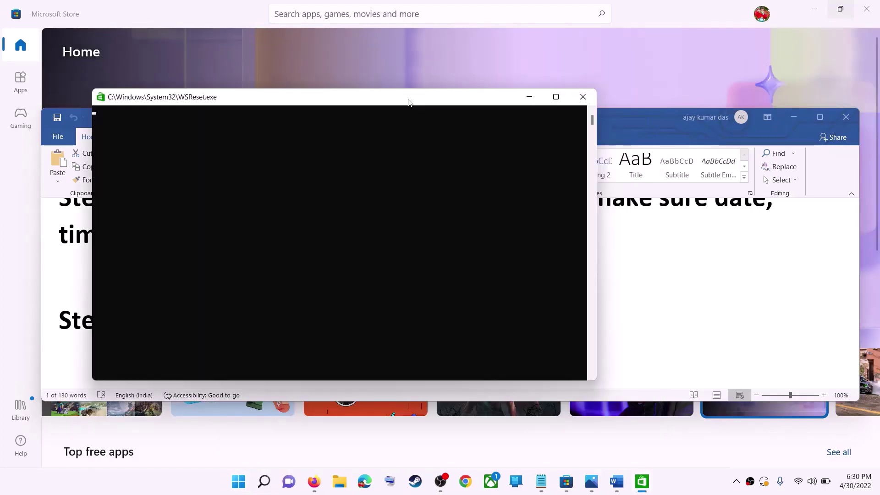
left_click_drag(409, 102, 466, 110)
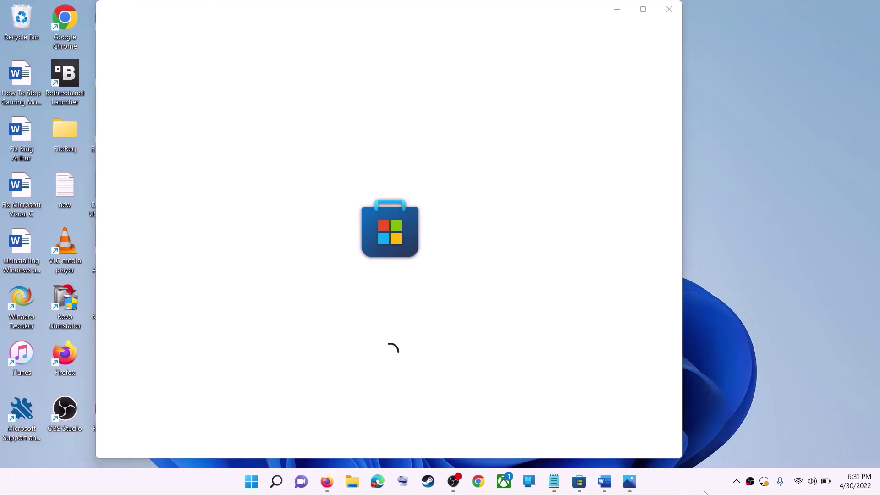
left_click(647, 10)
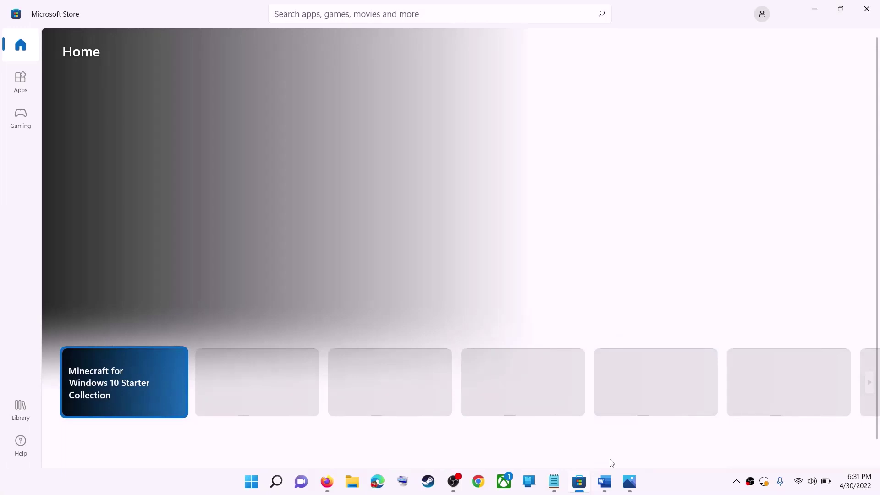
- Highlight Step 3 in the Word document, then search Windows for "store" to reach the Microsoft Store's app settings
left_click(605, 482)
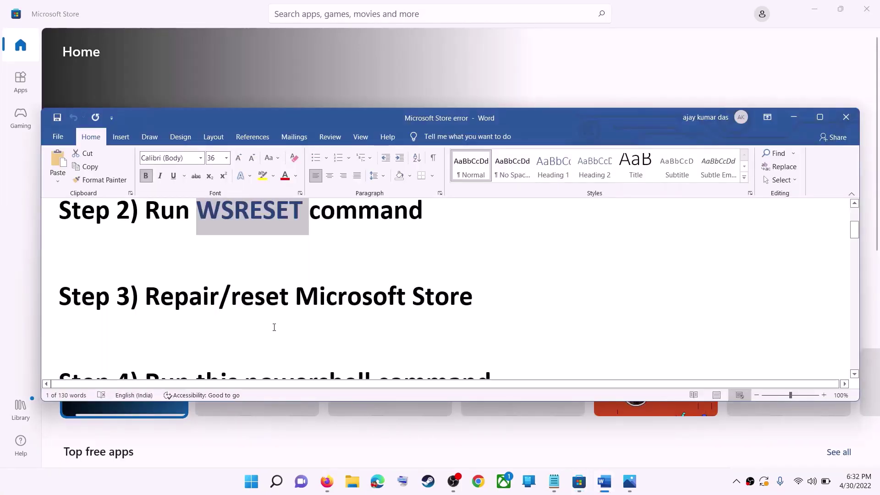
left_click_drag(231, 298, 477, 298)
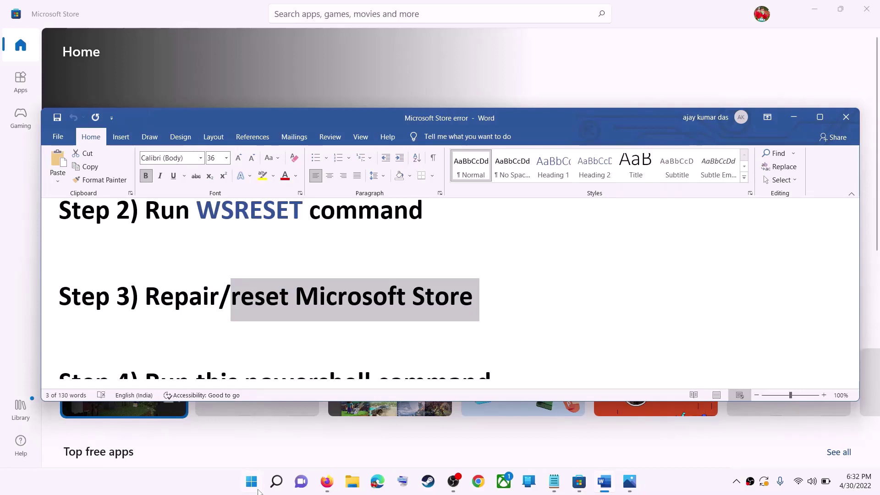
left_click(258, 491)
type("store")
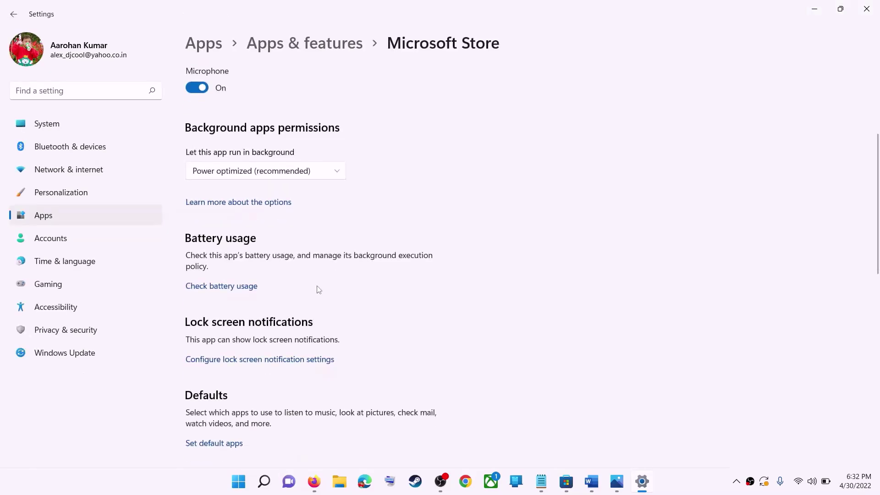
- Repair the Microsoft Store app and reset it, confirming deletion of its data
scroll(319, 290, "down", 5)
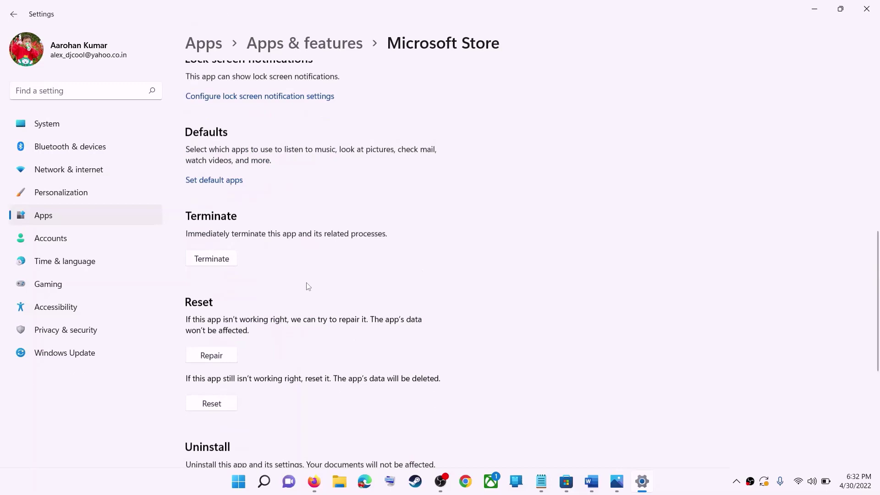
scroll(308, 286, "down", 3)
left_click(211, 225)
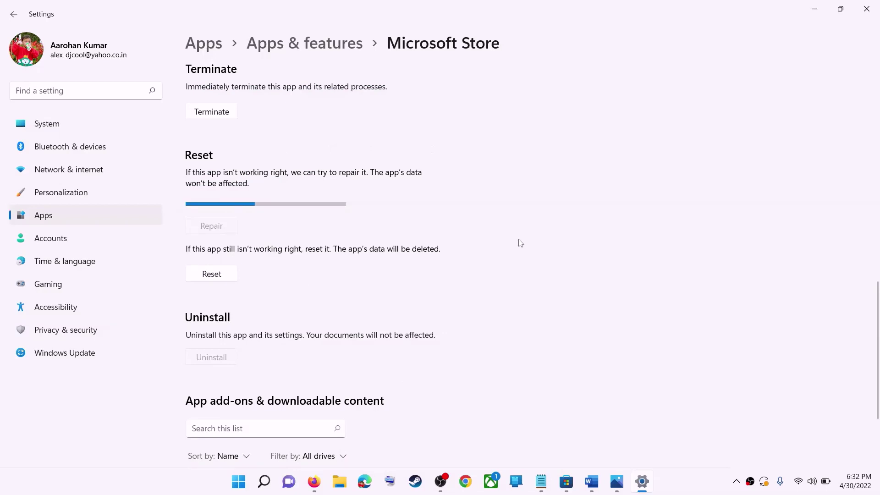
left_click(224, 281)
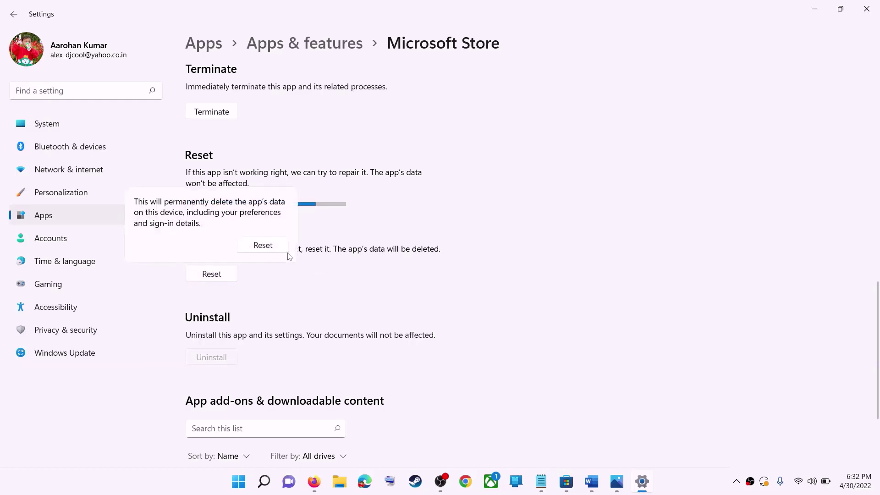
left_click(258, 246)
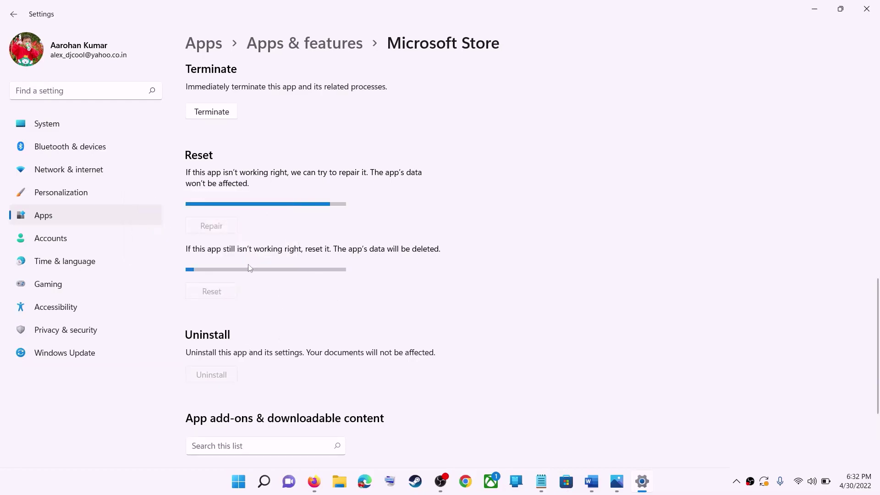
- Copy the full Get-AppxPackage PowerShell command under Step 4 of the Word document
left_click(591, 480)
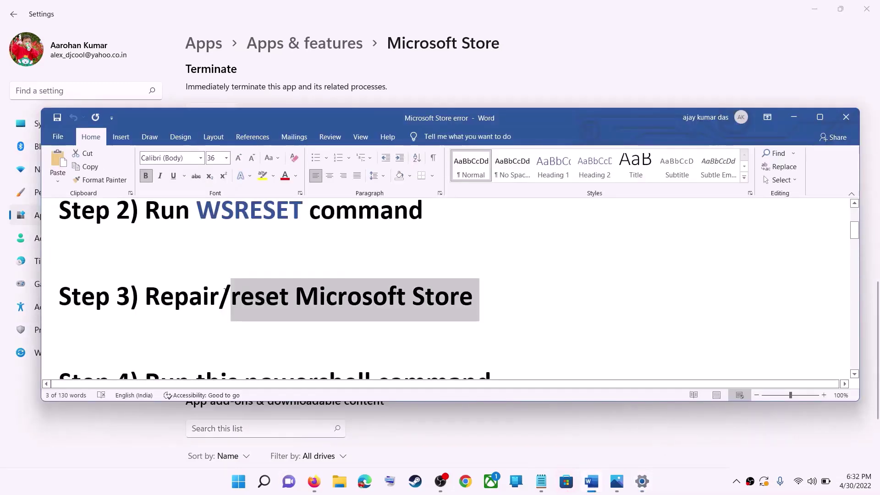
scroll(222, 296, "down", 5)
scroll(220, 301, "down", 1)
left_click_drag(549, 337, 60, 266)
right_click(131, 280)
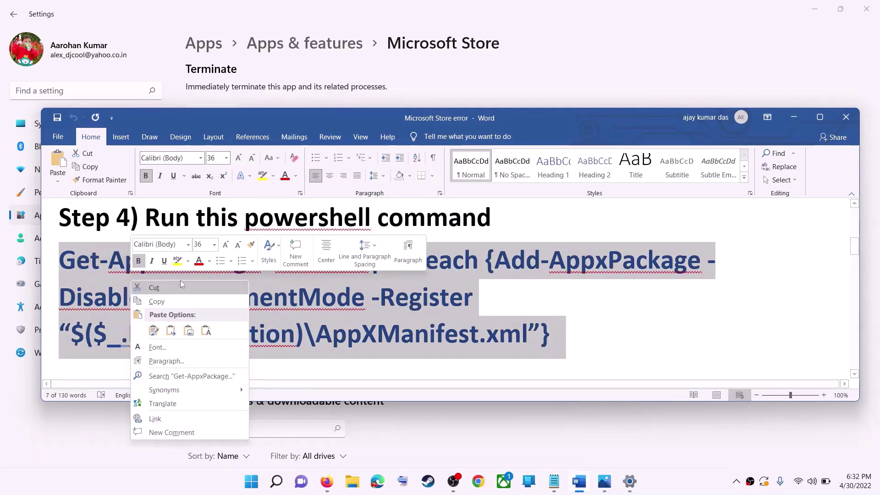
left_click(175, 307)
- Search Windows for "powershell" and run Windows PowerShell as administrator, accepting the elevation request
left_click(256, 489)
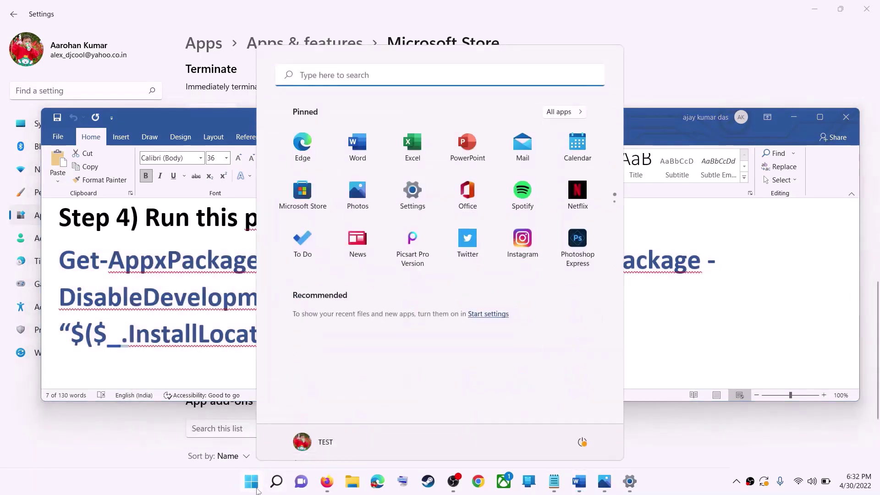
type("powershell")
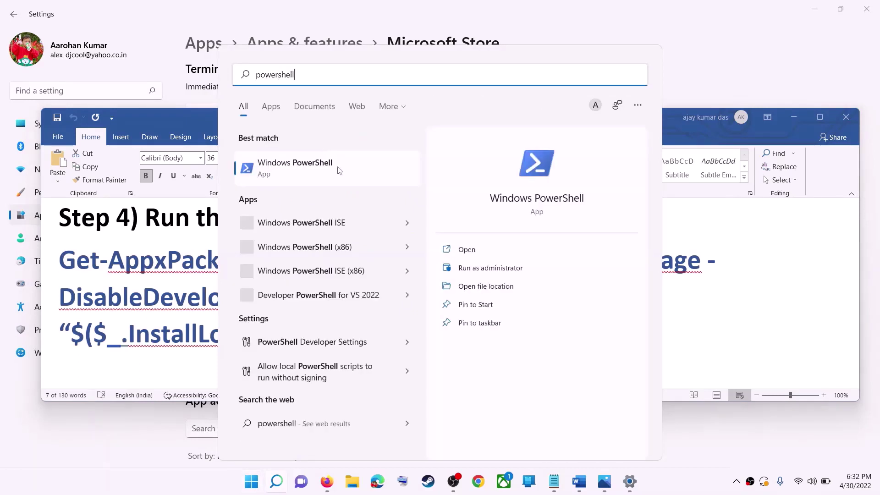
right_click(303, 173)
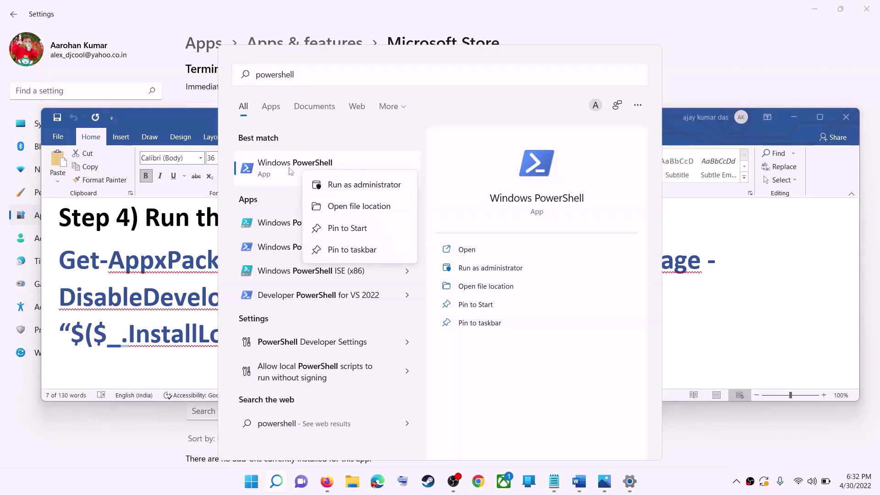
left_click(381, 185)
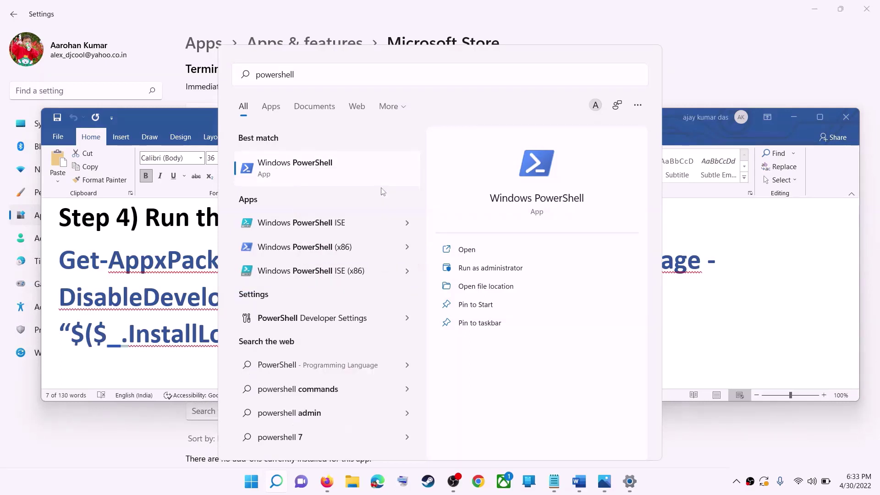
right_click(347, 176)
left_click(387, 184)
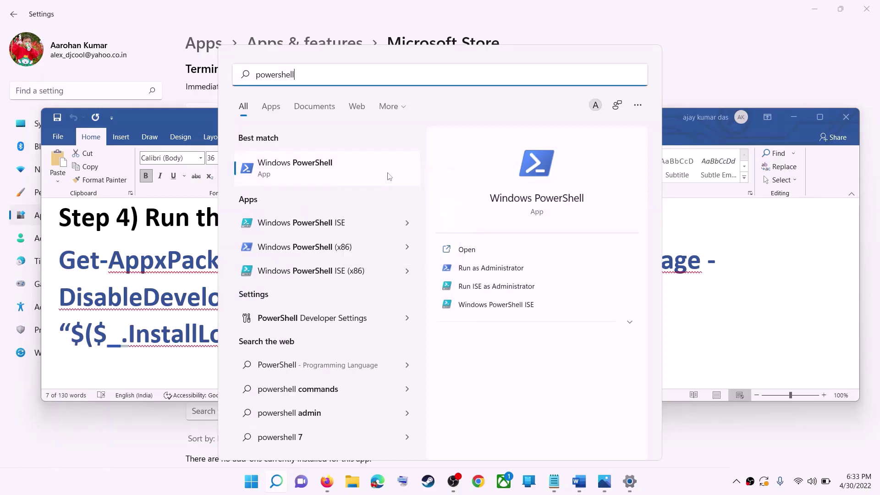
left_click(390, 327)
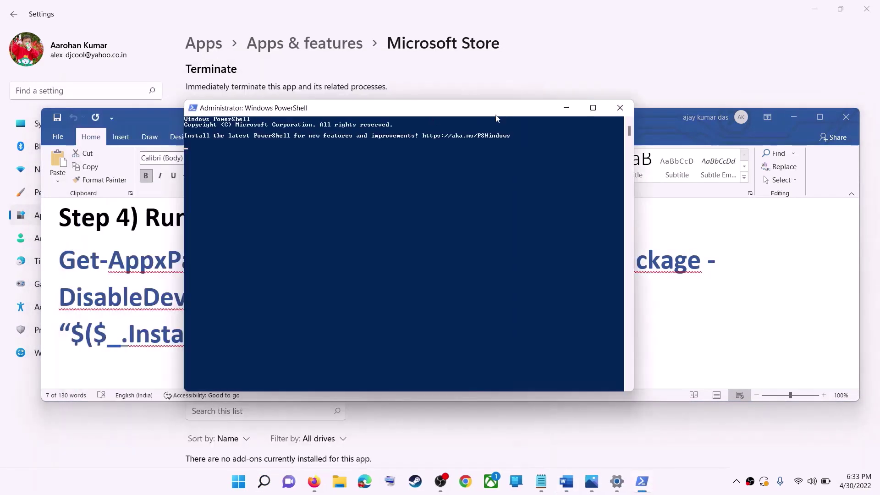
- Run the copied Get-AppxPackage command in the administrator PowerShell and close the PowerShell window once it has run
key("ctrl+v")
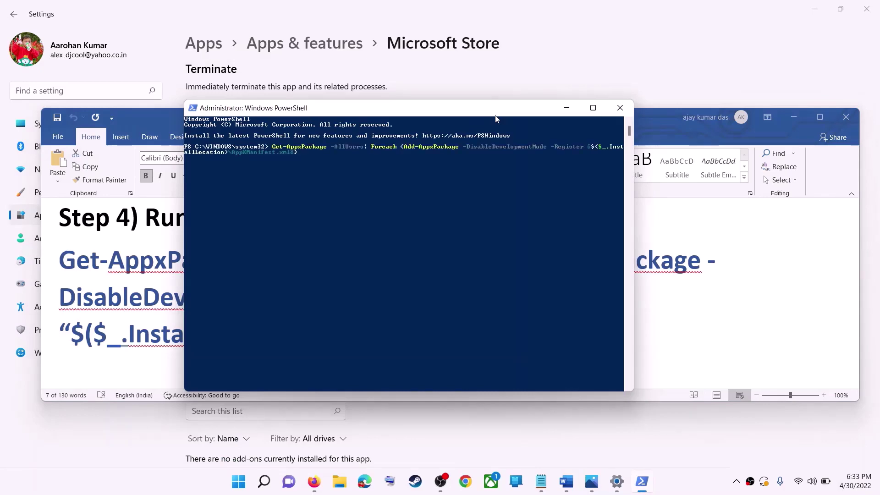
key("Return")
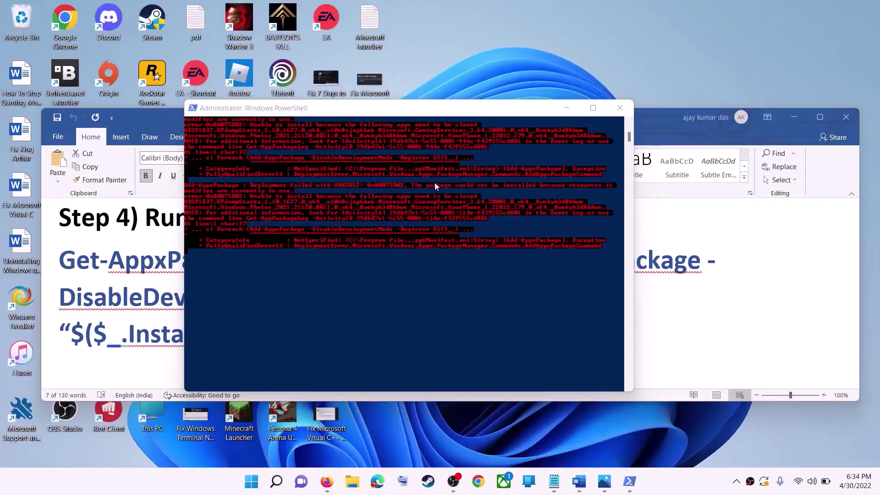
left_click(619, 109)
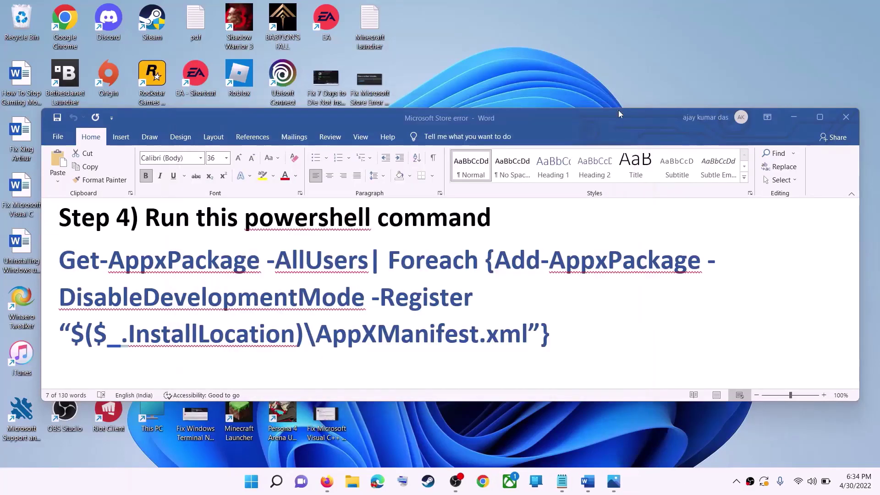
- Bring up Step 5 in the Word document and open the Windows (C:) drive in File Explorer
triple_click(335, 296)
scroll(380, 314, "down", 2)
scroll(380, 313, "down", 2)
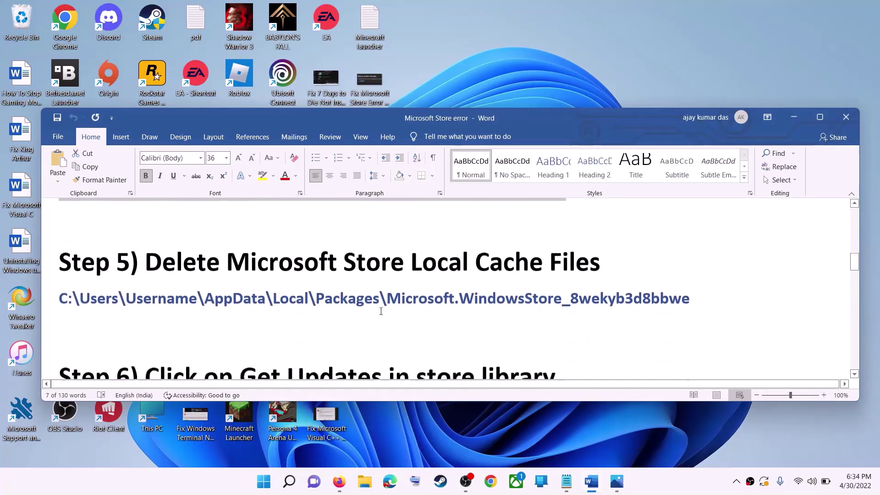
scroll(380, 312, "up", 2)
scroll(643, 277, "down", 1)
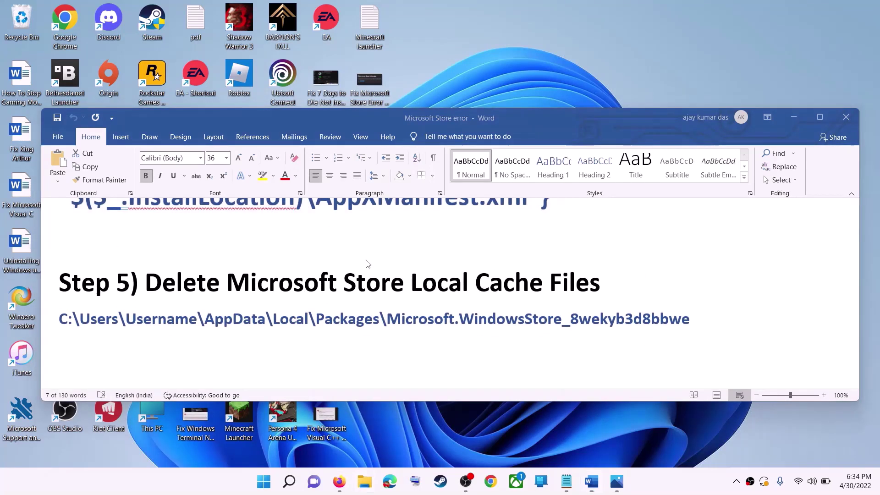
left_click(365, 481)
left_click(34, 203)
left_click(36, 221)
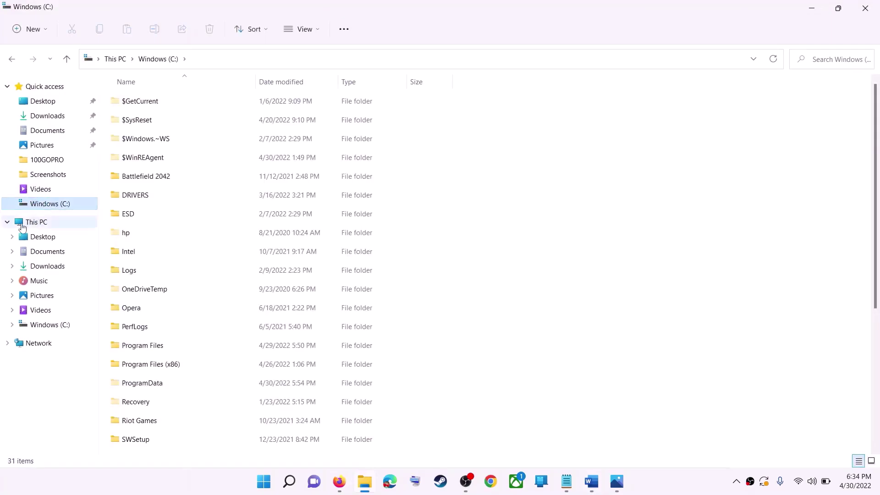
left_click(158, 196)
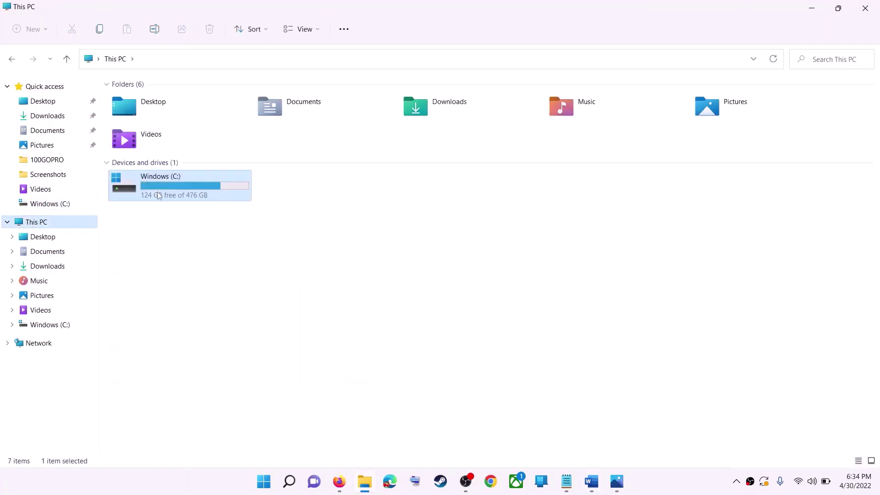
double_click(185, 192)
- Open the Users folder on the C: drive and enter the user's own profile folder
scroll(212, 328, "down", 5)
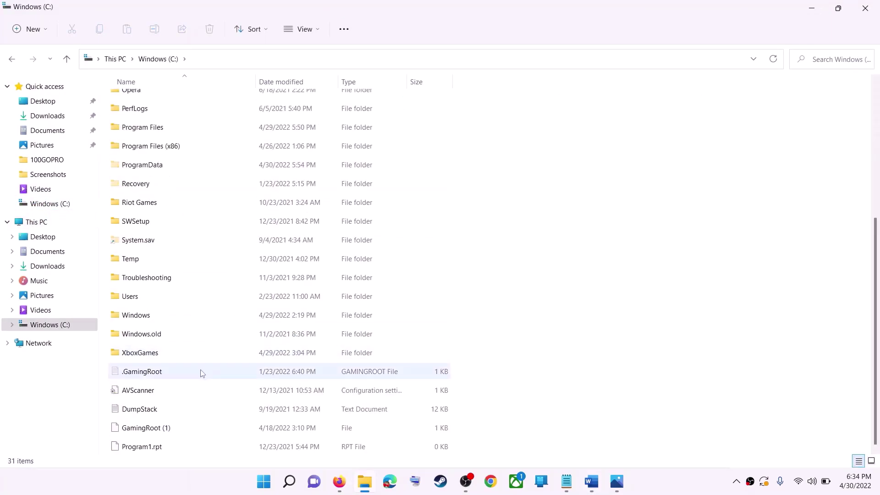
left_click(136, 302)
double_click(152, 296)
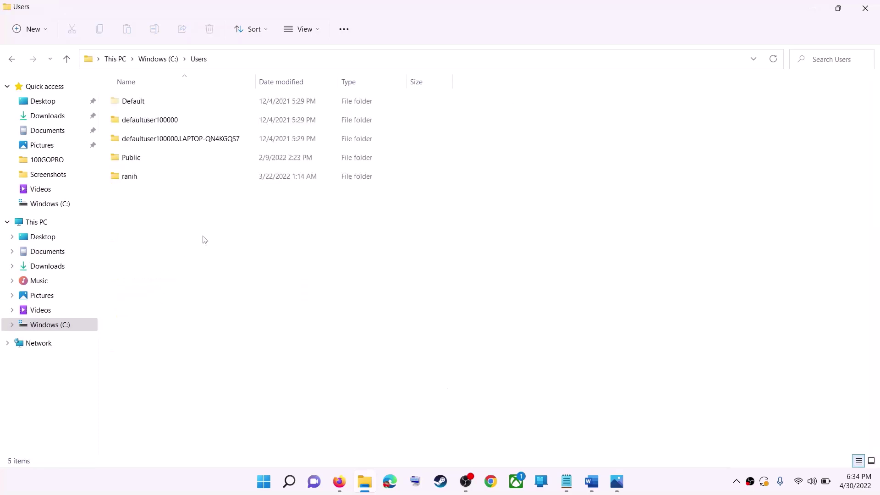
left_click(143, 180)
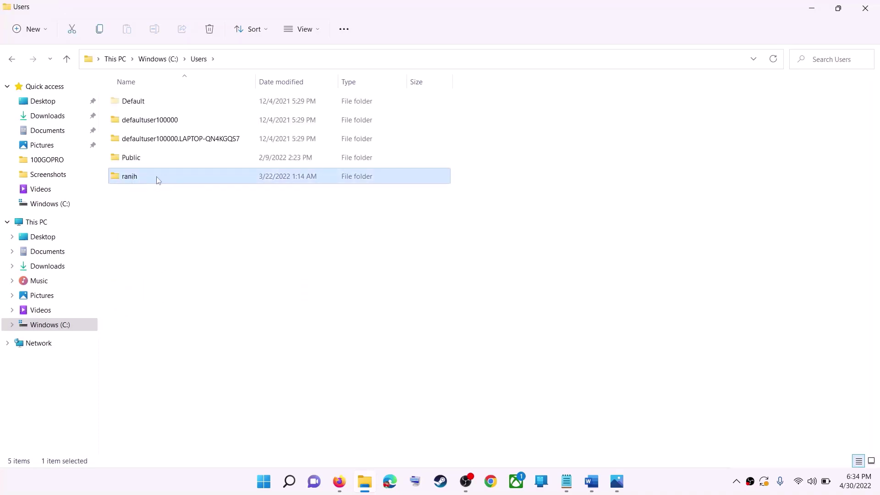
double_click(156, 179)
- Check the display setting for hidden items and open the AppData\Local folder in the user's profile
left_click(138, 216)
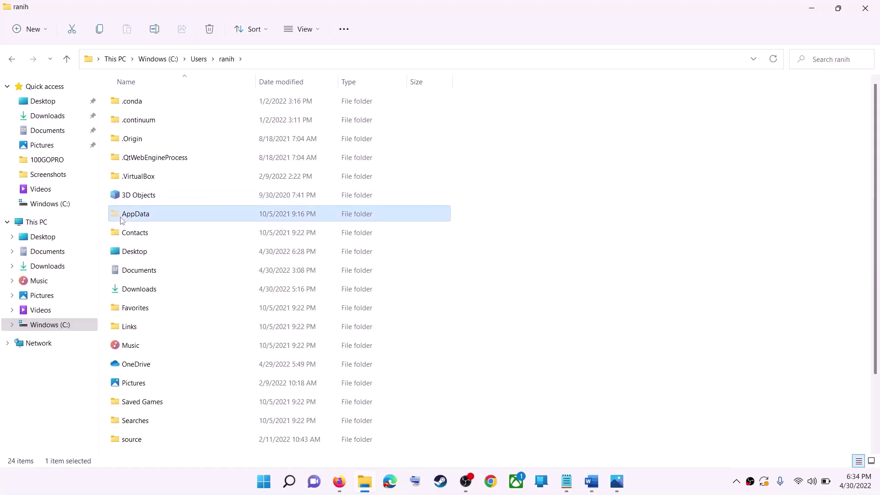
left_click(319, 35)
mouse_move(301, 229)
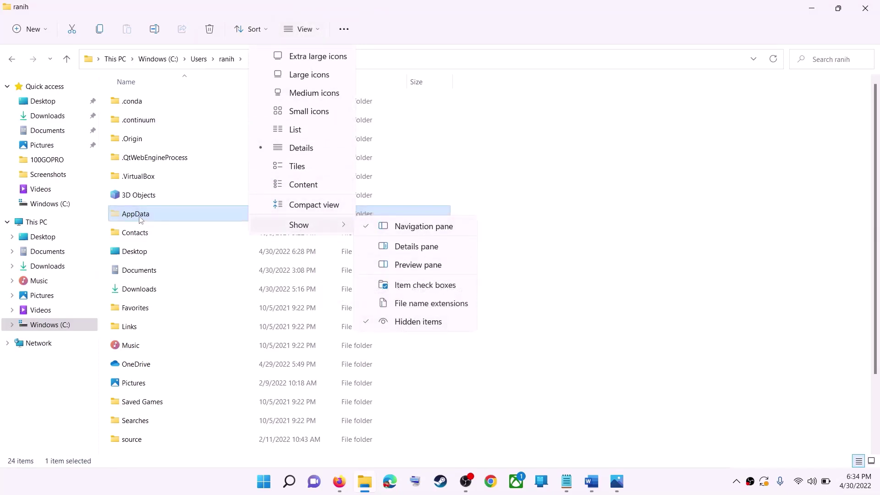
left_click(156, 216)
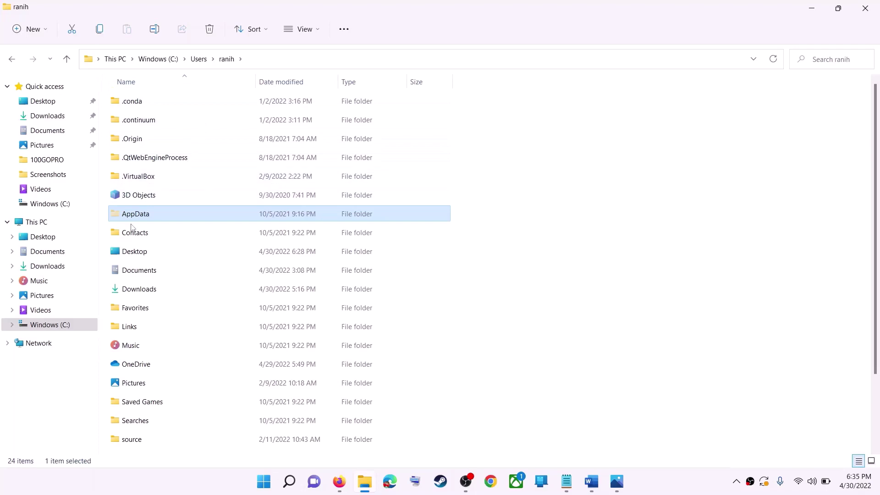
double_click(163, 215)
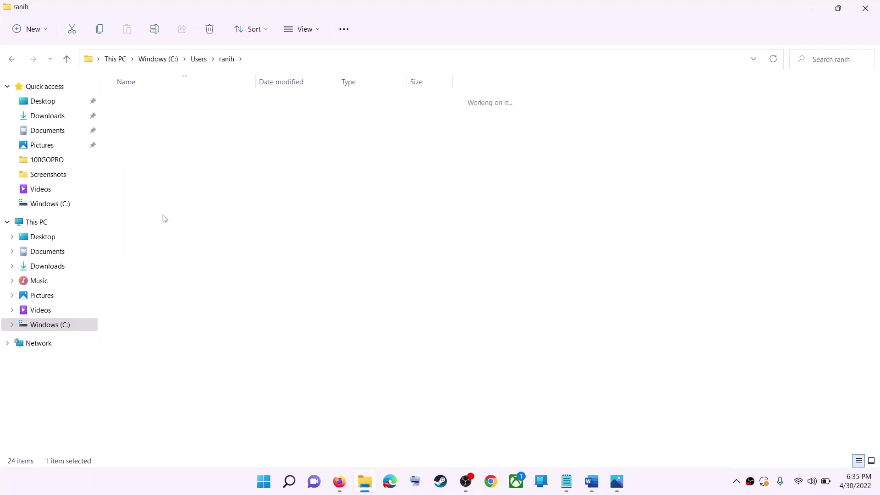
double_click(166, 104)
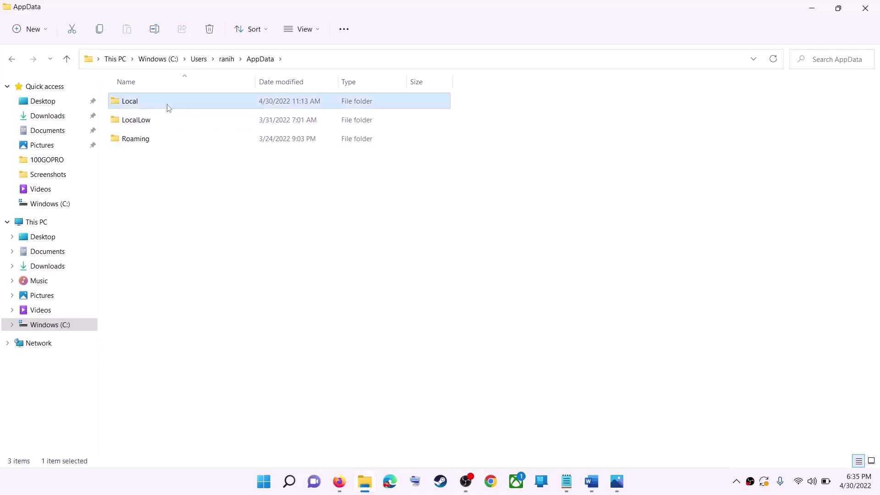
- Find the Packages folder inside AppData\Local and open it
left_click(137, 177)
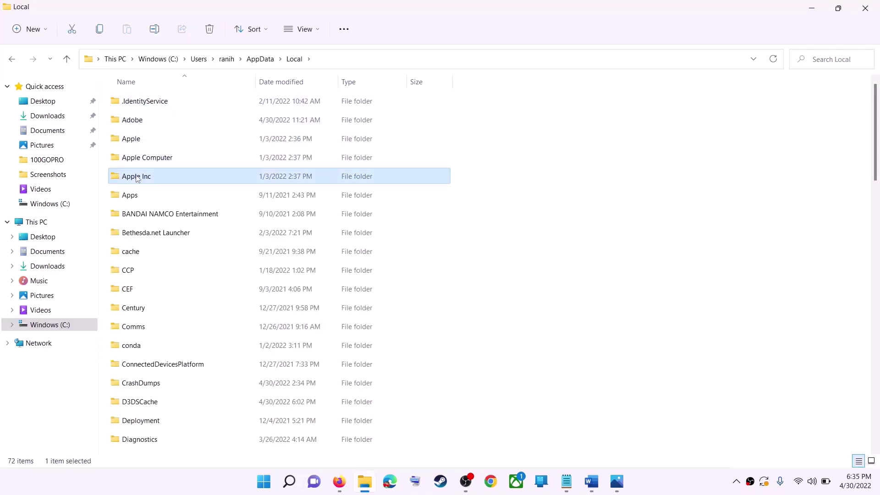
key("p")
double_click(208, 99)
- Locate the Microsoft.WindowsStore_8wekyb3d8bbwe folder in Packages, checking its name against the Word document, and open it
scroll(256, 287, "down", 15)
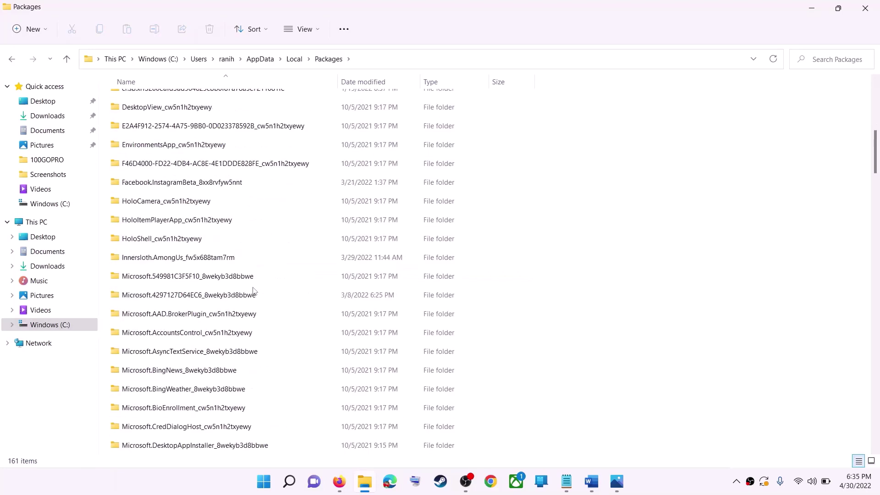
key("alt+Tab")
key("alt+Tab")
scroll(465, 310, "down", 12)
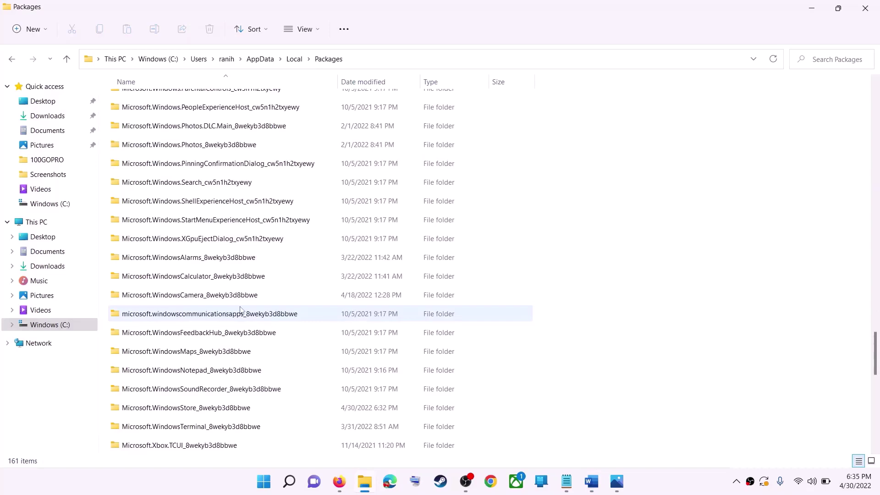
scroll(240, 310, "down", 3)
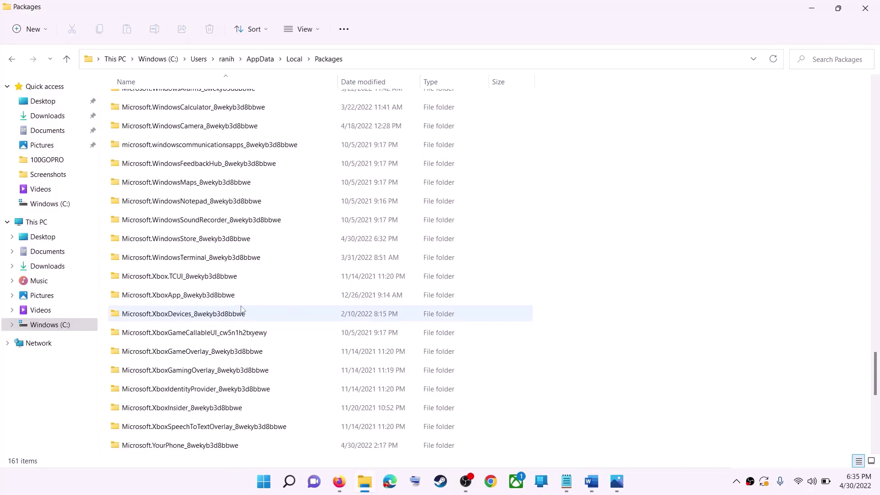
left_click(192, 244)
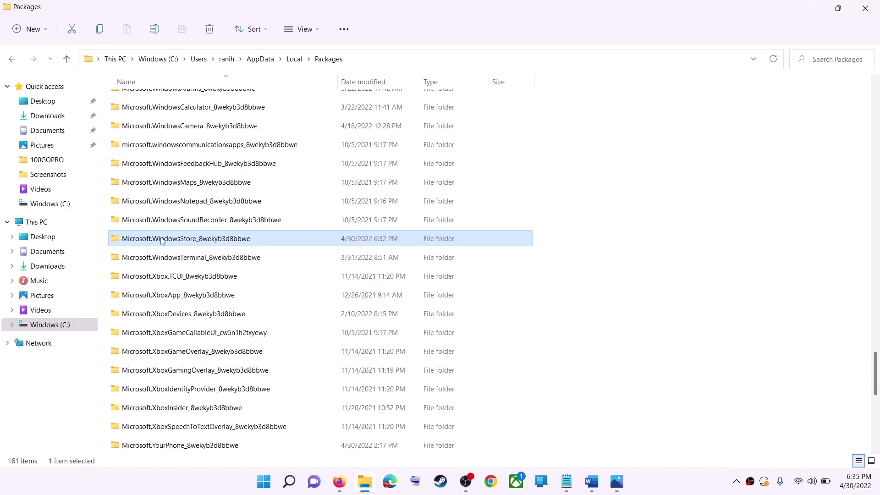
left_click(245, 243)
left_click(282, 236)
key("Return")
- Delete the LocalCache folder from the Microsoft.WindowsStore_8wekyb3d8bbwe folder
left_click(155, 145)
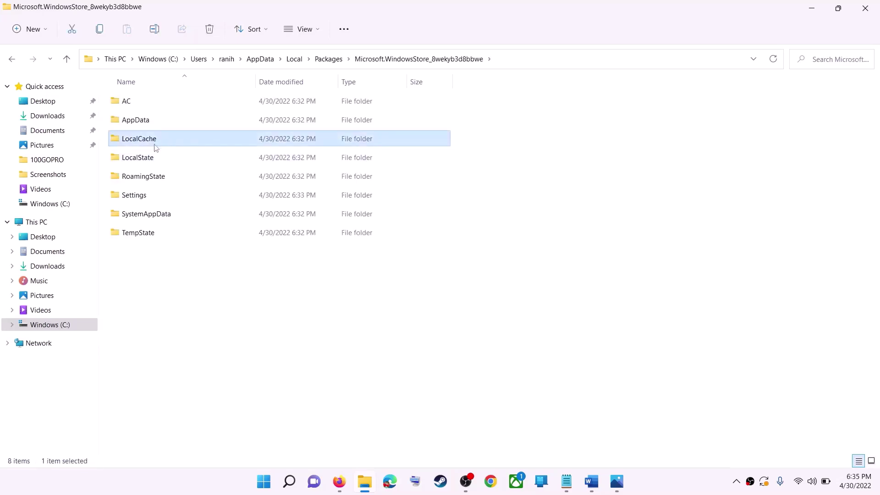
right_click(150, 143)
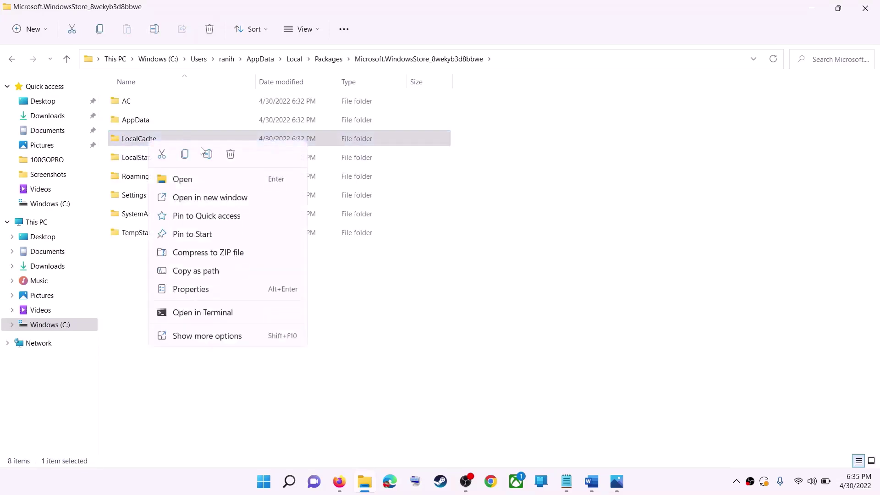
left_click(230, 154)
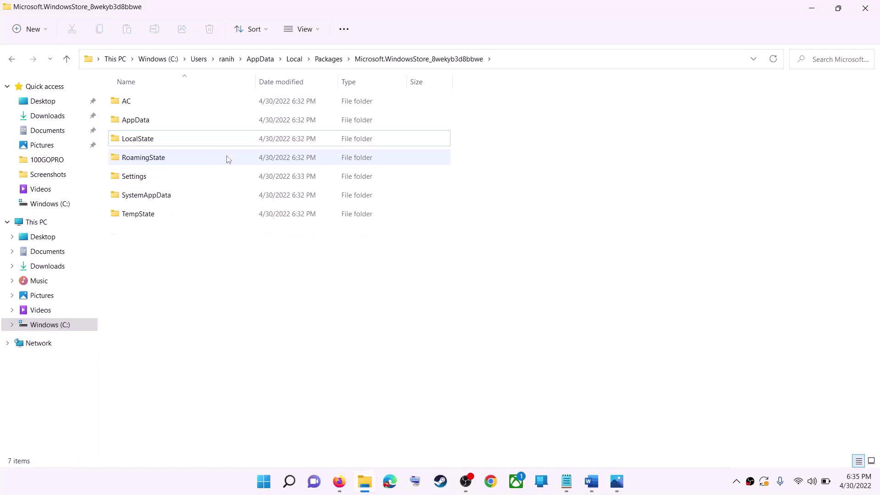
- Show the computer's power options, dismiss them without choosing one, and close File Explorer
left_click(268, 489)
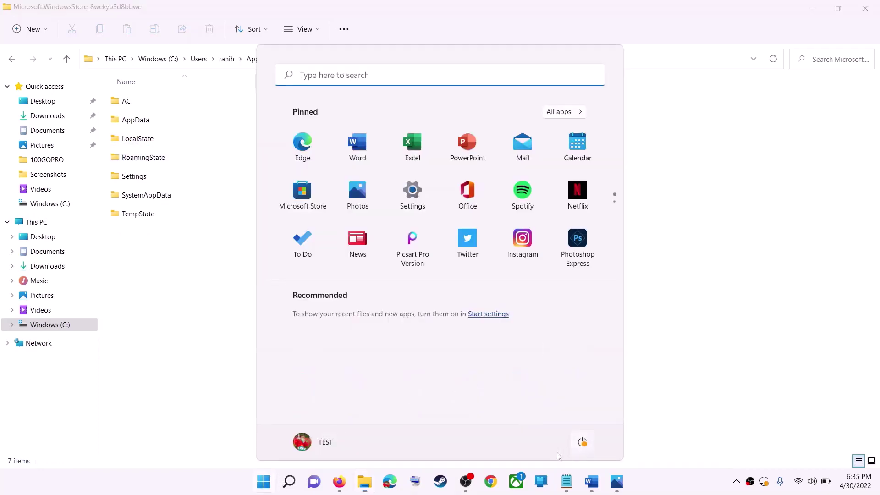
left_click(582, 442)
left_click(765, 255)
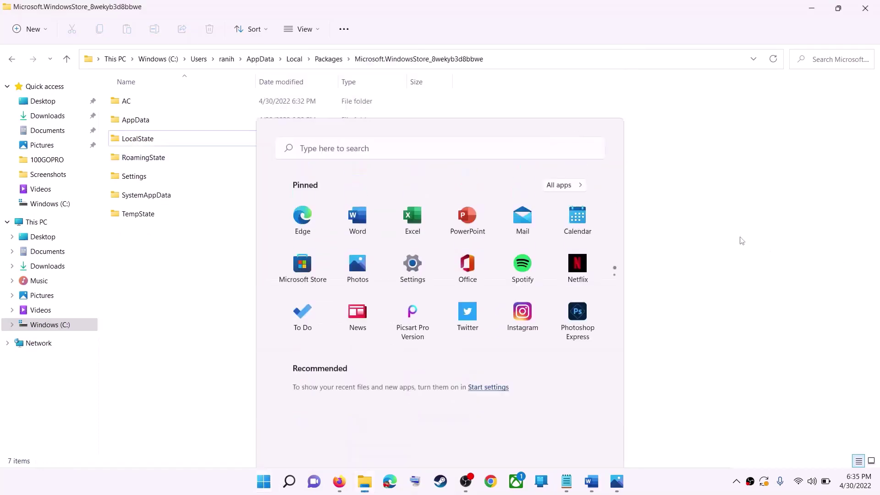
left_click(865, 10)
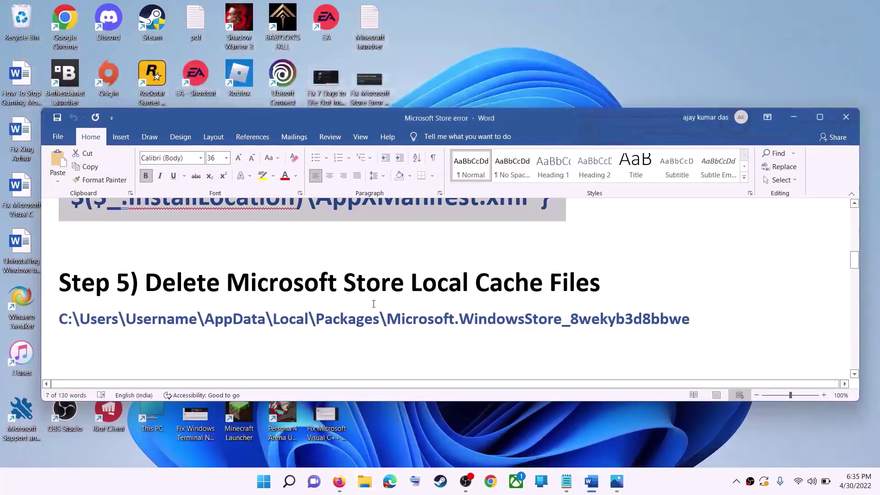
- Highlight "Get Updates in store library" in the Step 6 heading of the Word document
left_click(221, 282)
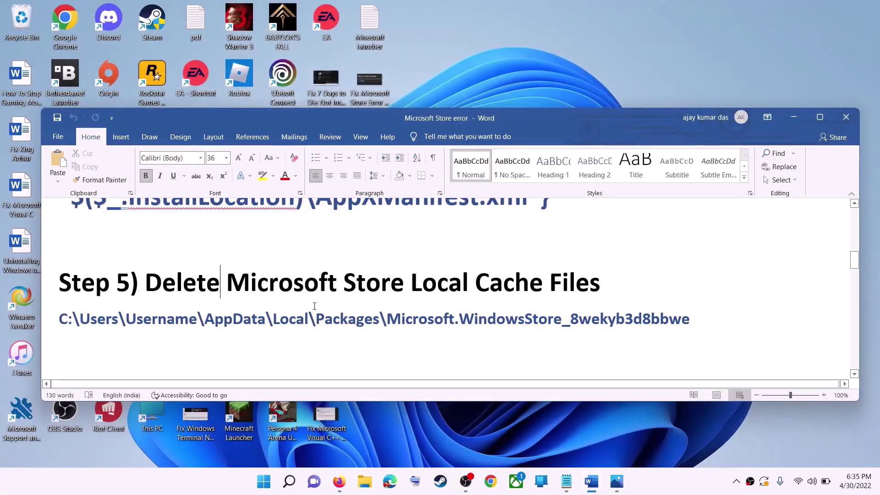
scroll(412, 284, "down", 3)
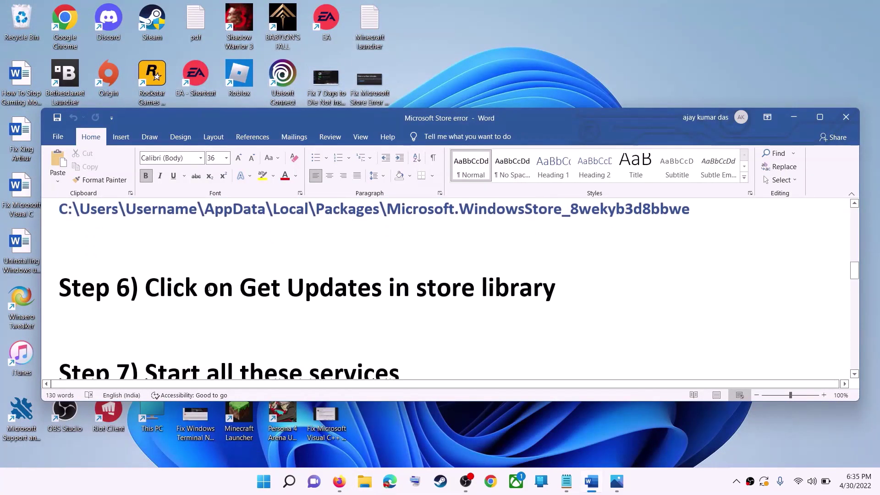
scroll(413, 284, "up", 1)
left_click_drag(242, 316, 571, 315)
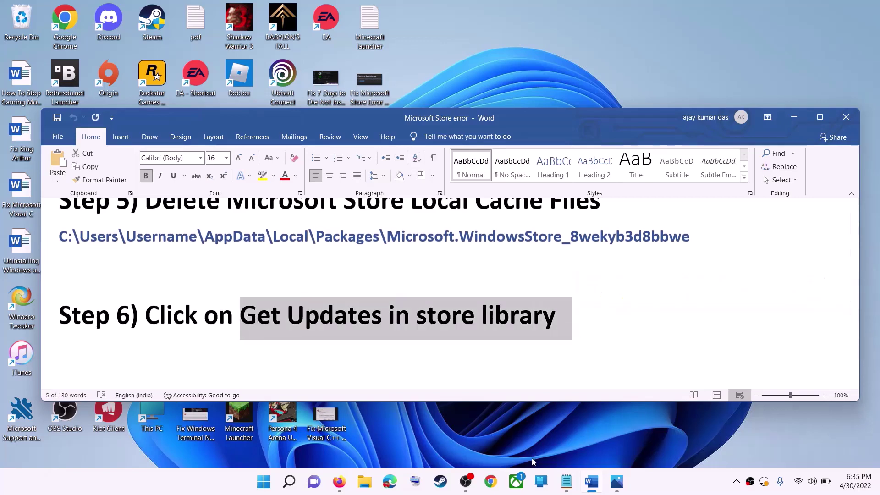
- Open Microsoft Store, show the updates and downloads in its Library, and minimize the Store window
left_click(263, 481)
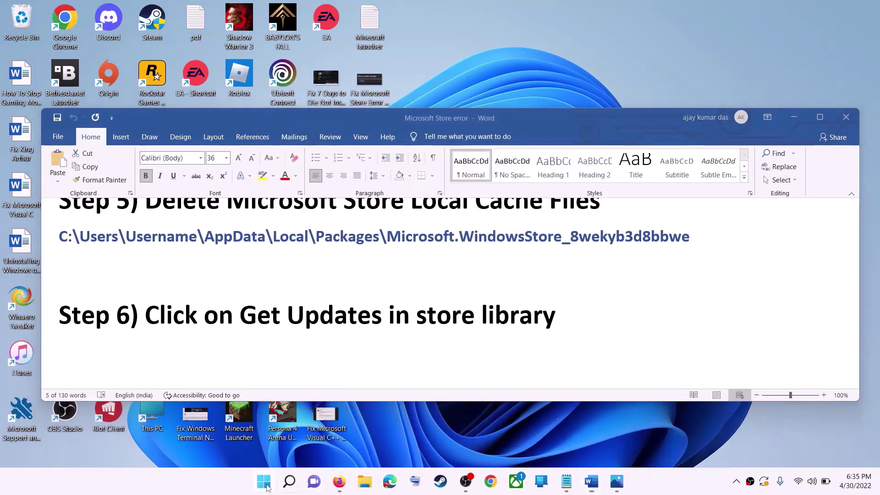
type("store")
key("Return")
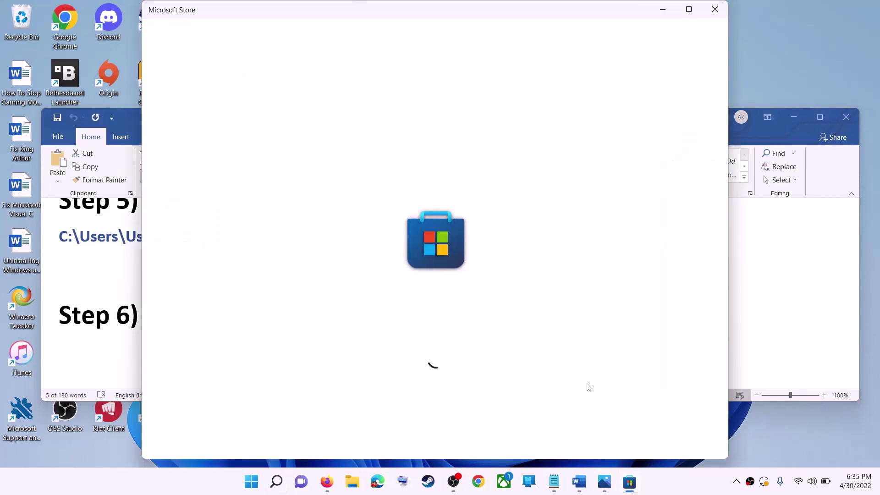
left_click(688, 9)
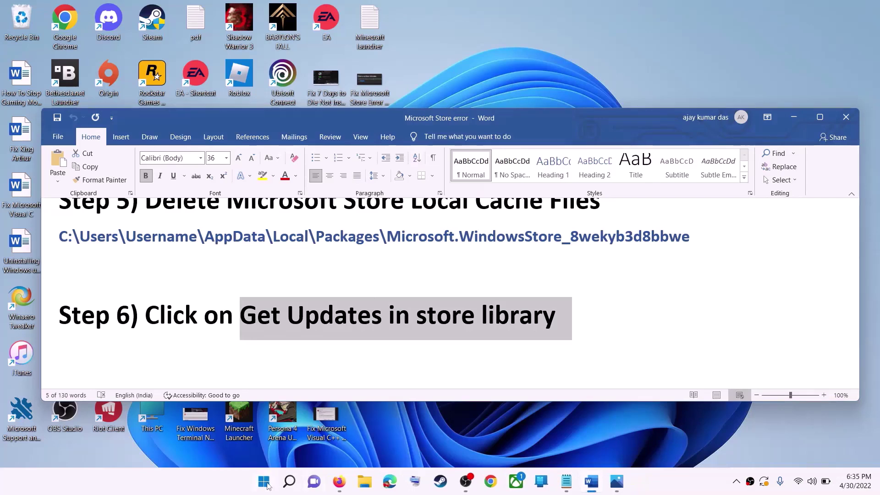
left_click(265, 482)
type("store")
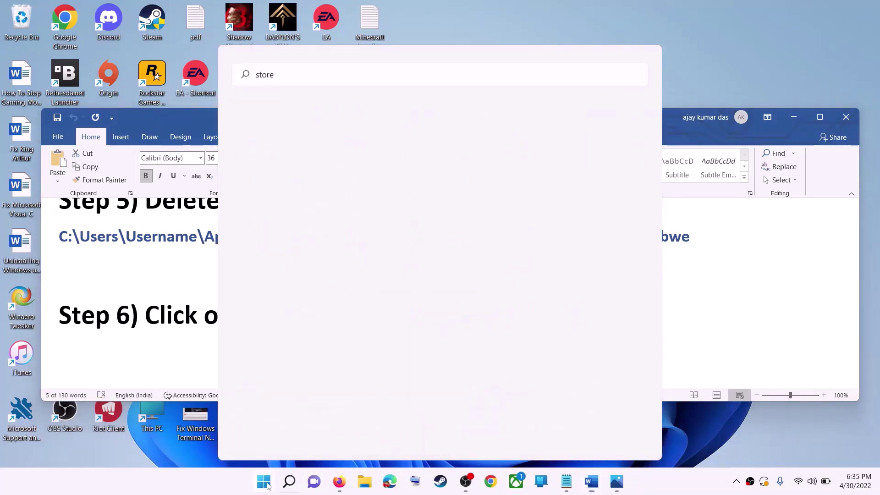
key("Return")
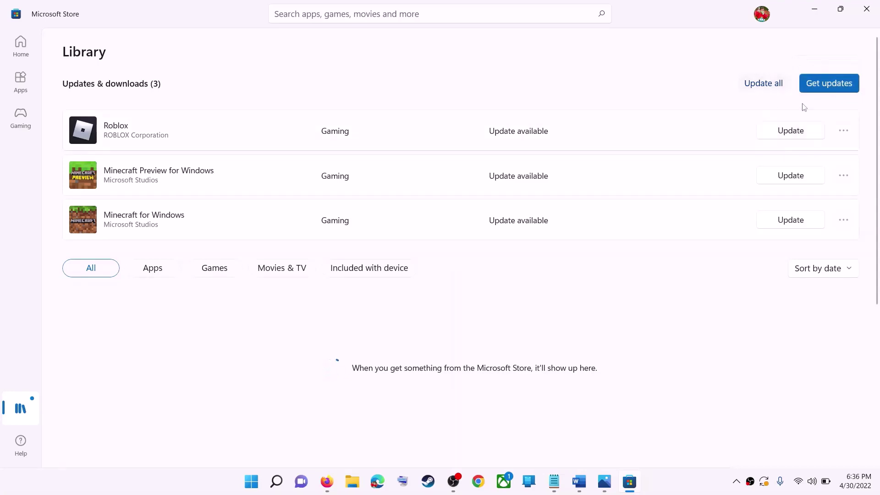
left_click(816, 13)
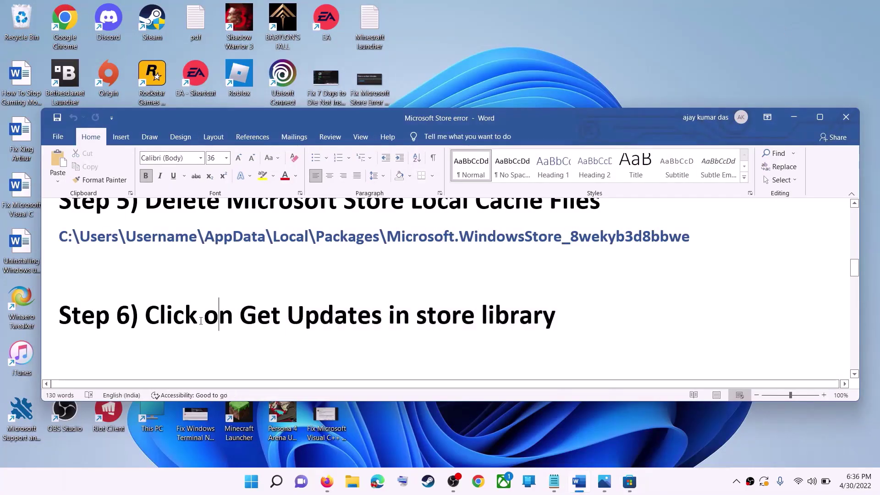
- Highlight "Start all these services" in the Step 7 heading of the Word document
scroll(217, 322, "down", 5)
left_click_drag(178, 269, 401, 256)
scroll(402, 256, "down", 1)
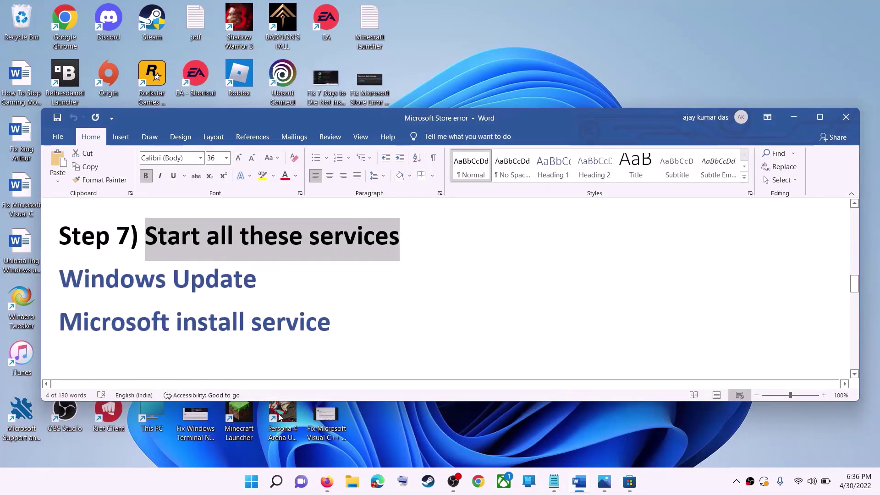
- Search Windows for "services" and open the Services app
left_click(252, 483)
type("servi")
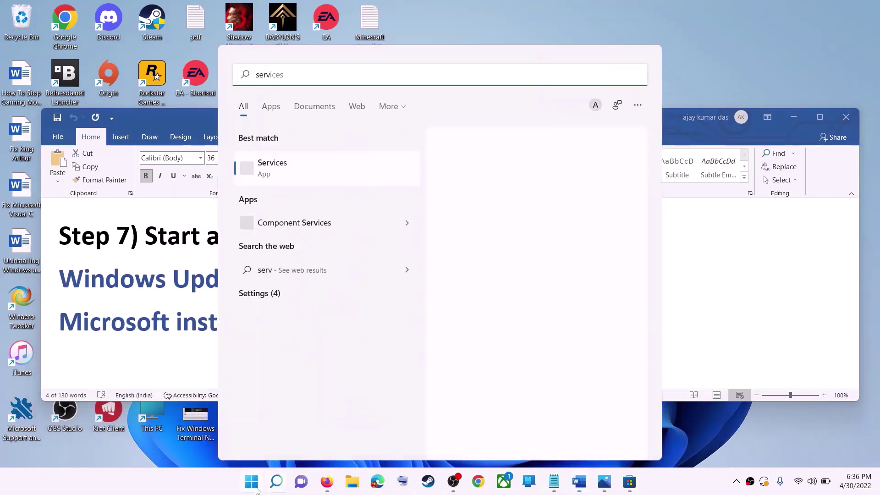
type("ces")
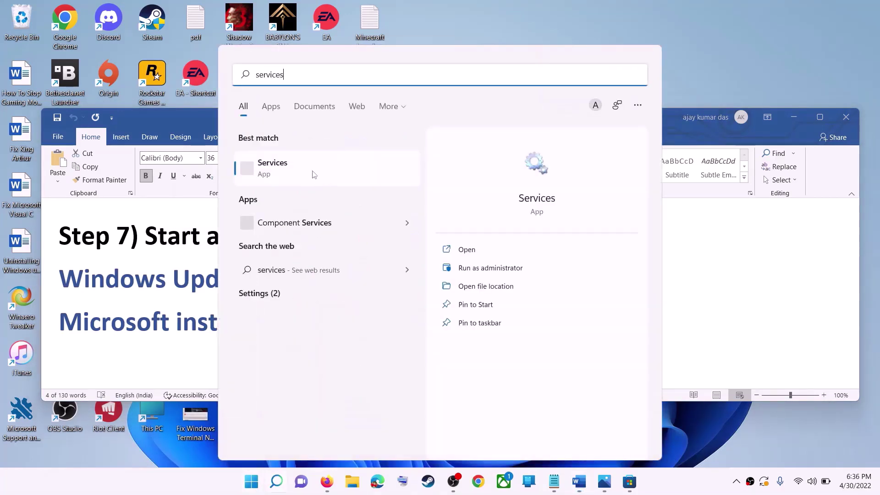
left_click(302, 171)
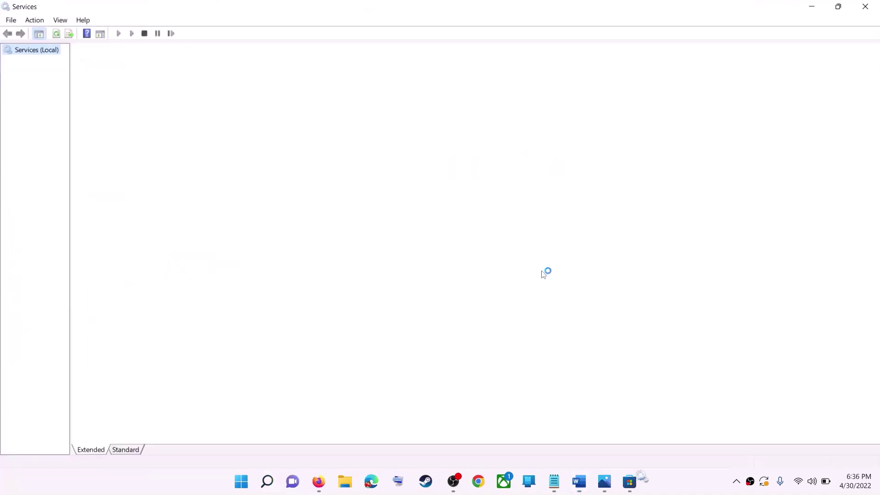
- Set the Windows Update service's startup type to Automatic and restart the service
left_click(288, 350)
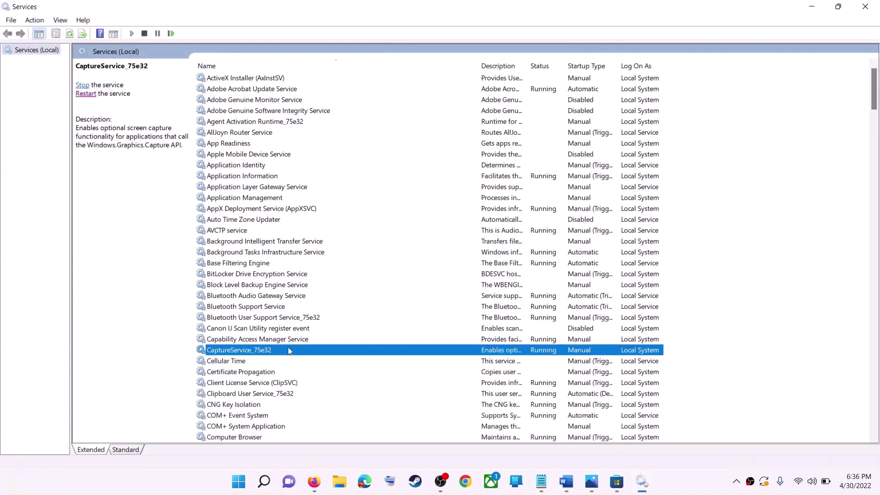
key("w")
scroll(306, 382, "down", 8)
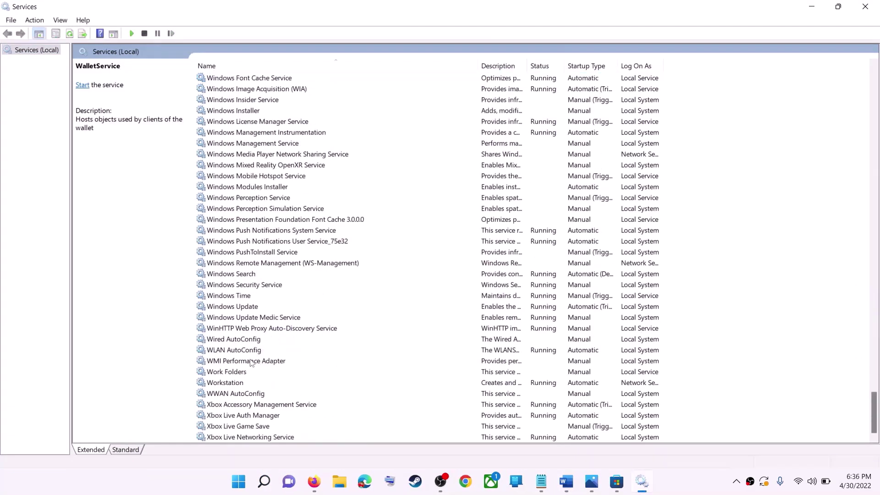
left_click(250, 308)
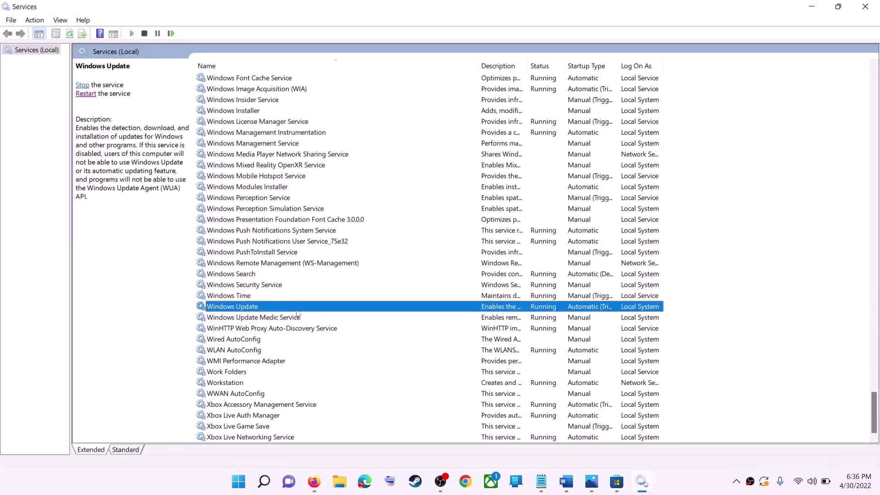
double_click(297, 311)
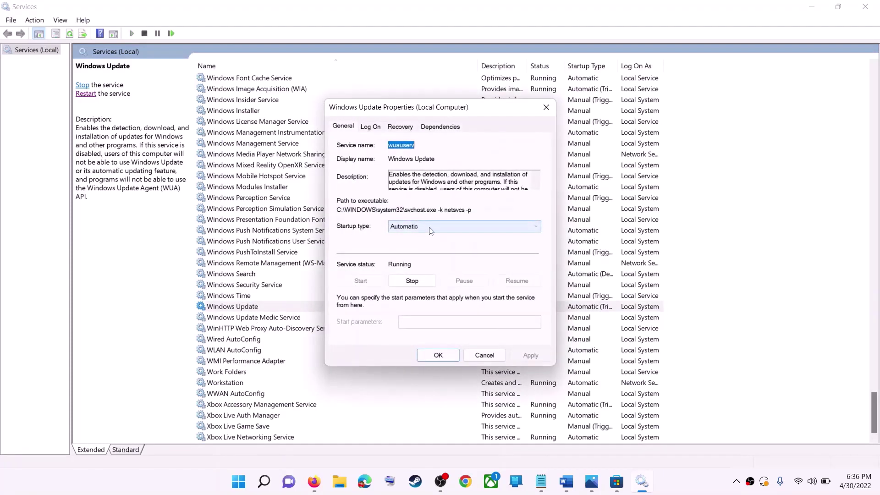
left_click(431, 230)
left_click(412, 246)
left_click(534, 356)
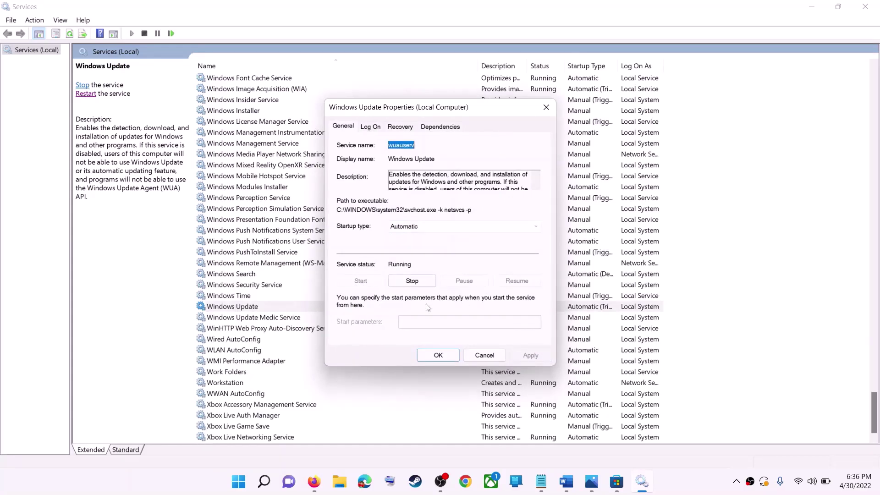
left_click(436, 355)
left_click(226, 308)
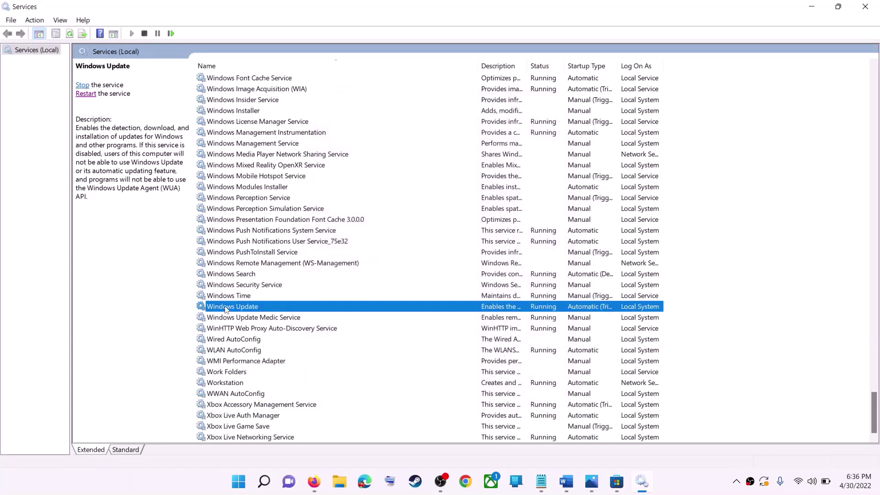
left_click(86, 94)
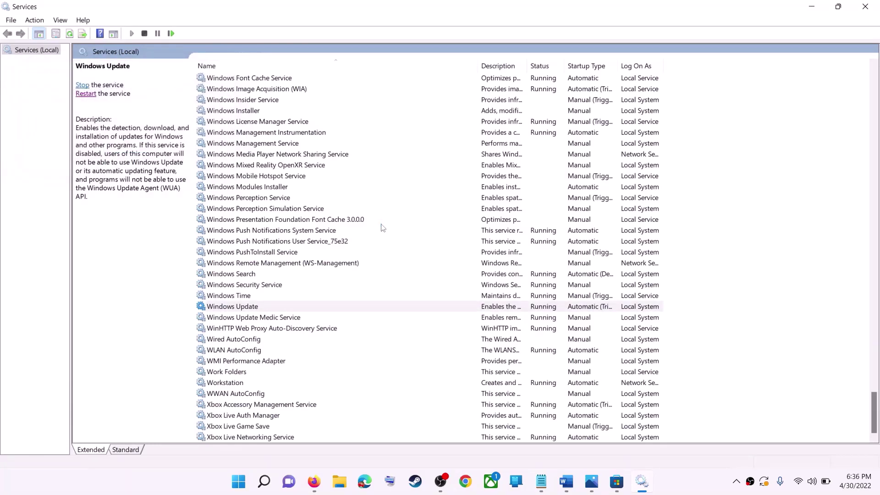
- Set the Microsoft Store Install Service's startup type to Automatic, restart the service, and close the Services window
left_click(281, 232)
key("m")
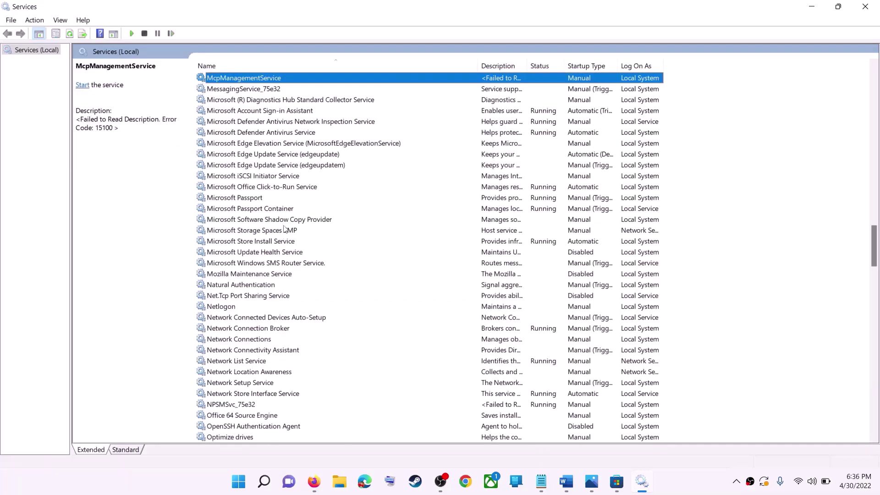
left_click(261, 244)
double_click(407, 247)
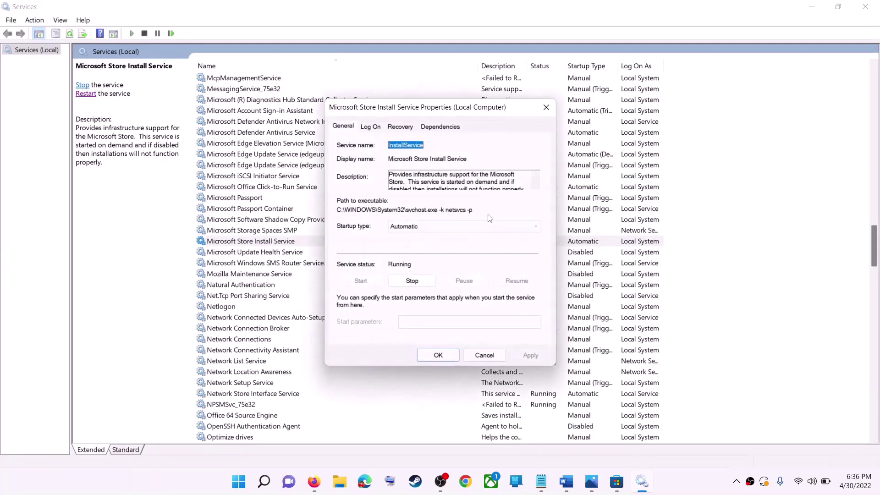
left_click(463, 226)
left_click(413, 240)
key("Tab")
key("Tab")
key("Tab")
key("Tab")
key("Tab")
left_click(431, 354)
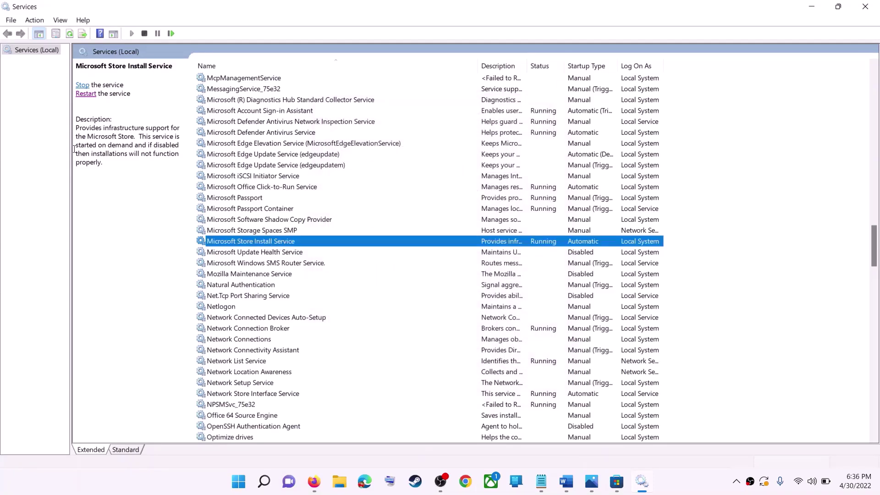
left_click(82, 85)
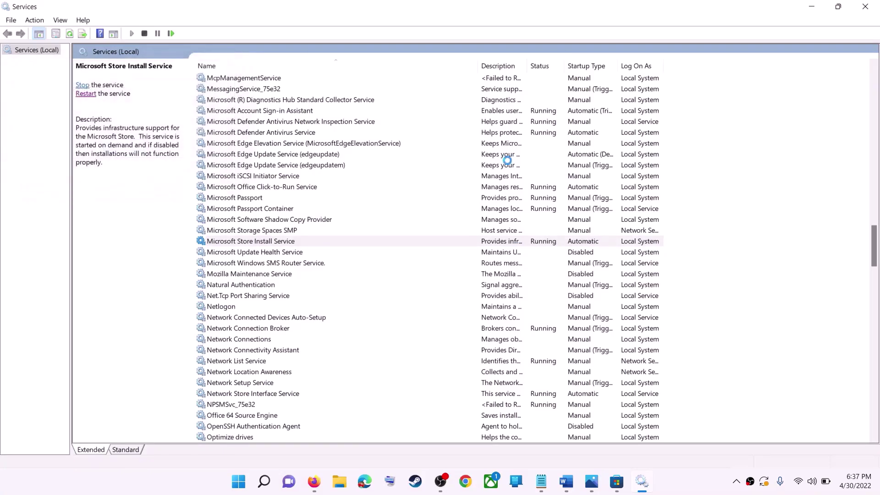
left_click(866, 6)
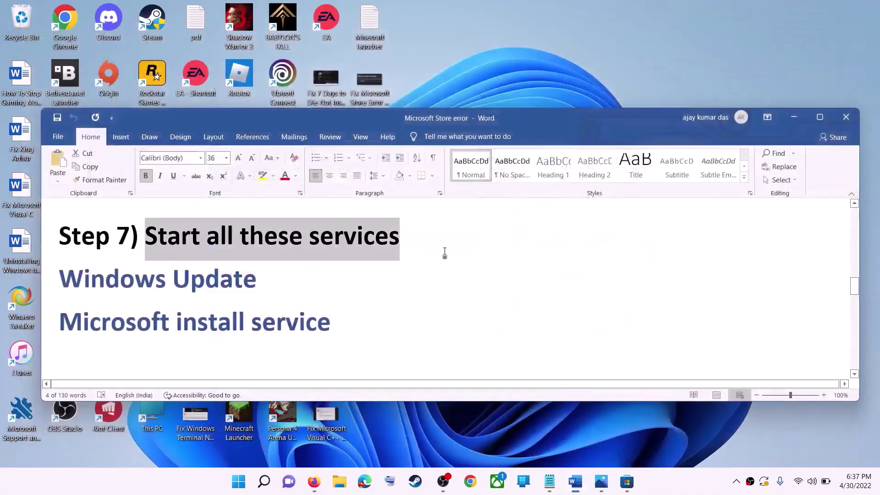
- Highlight "Update Windows" in the Step 8 heading of the Word document
scroll(248, 303, "down", 3)
scroll(248, 303, "up", 1)
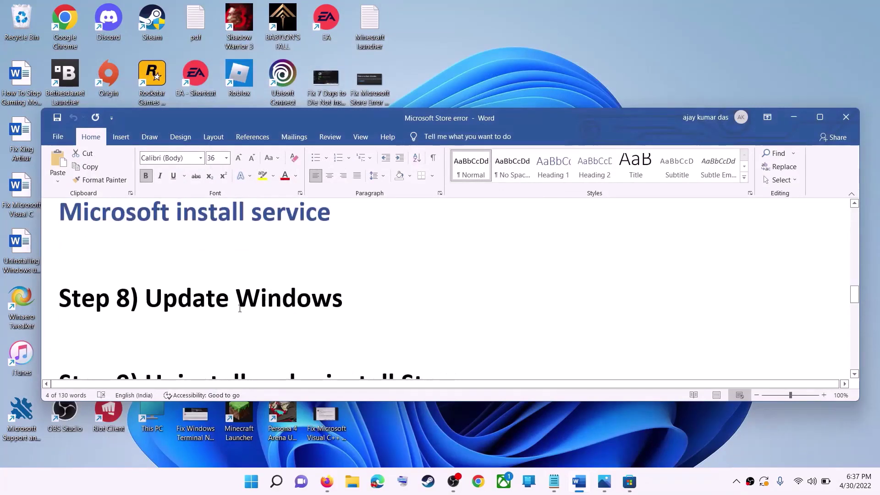
left_click_drag(396, 301, 146, 298)
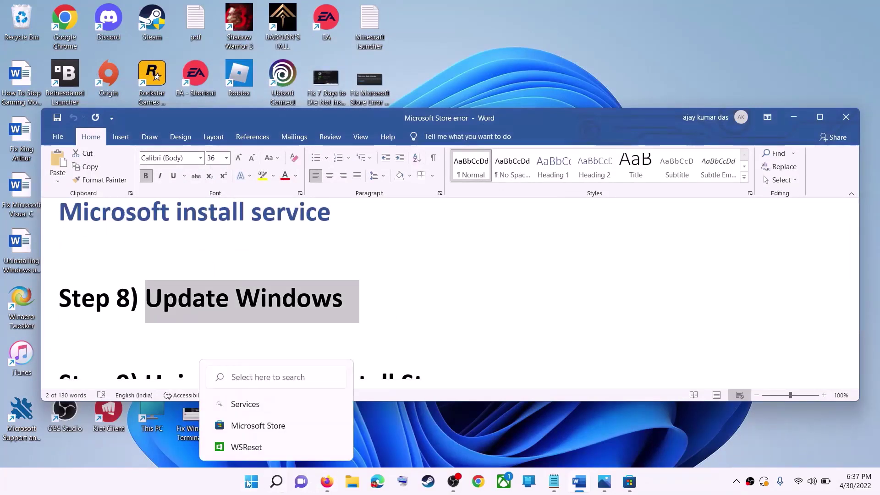
- Open Windows Settings, check the Windows Update page for pending updates, and minimize Settings
left_click(251, 482)
left_click(412, 201)
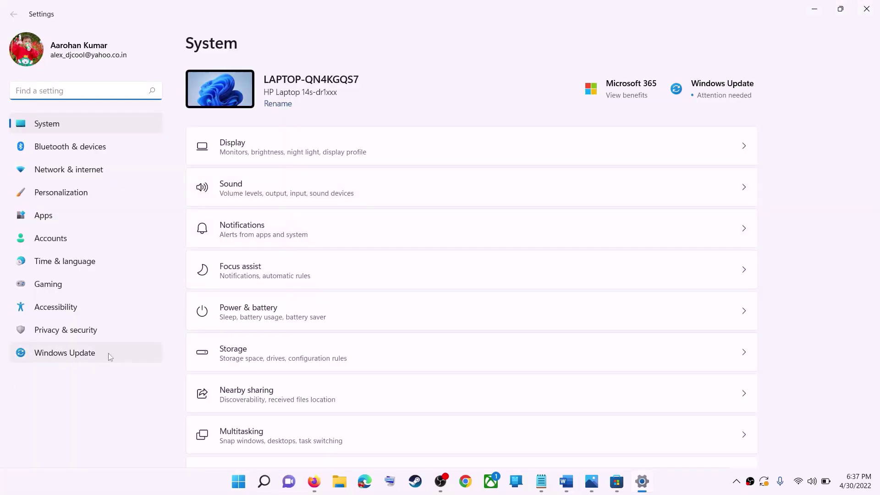
left_click(87, 356)
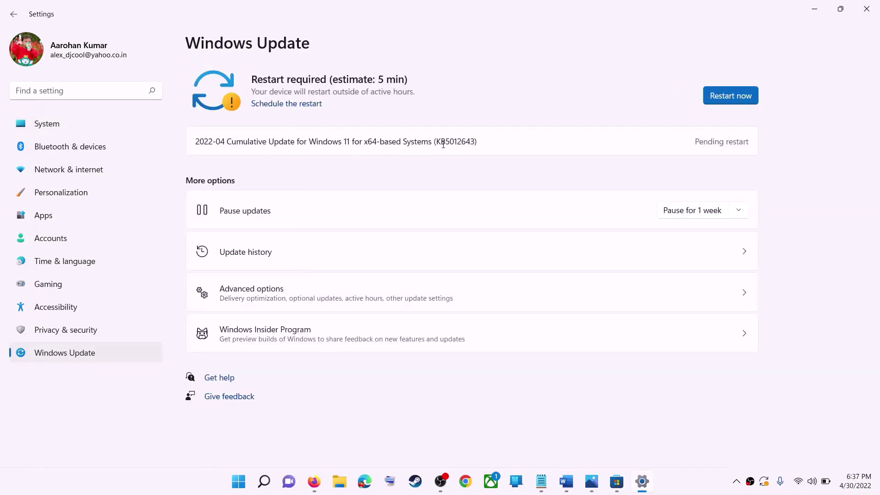
left_click(815, 10)
- Copy the command "Get-AppxPackage -allusers *WindowsStore* | Remove-AppxPackage" from Step 9 of the Word document
scroll(252, 302, "down", 5)
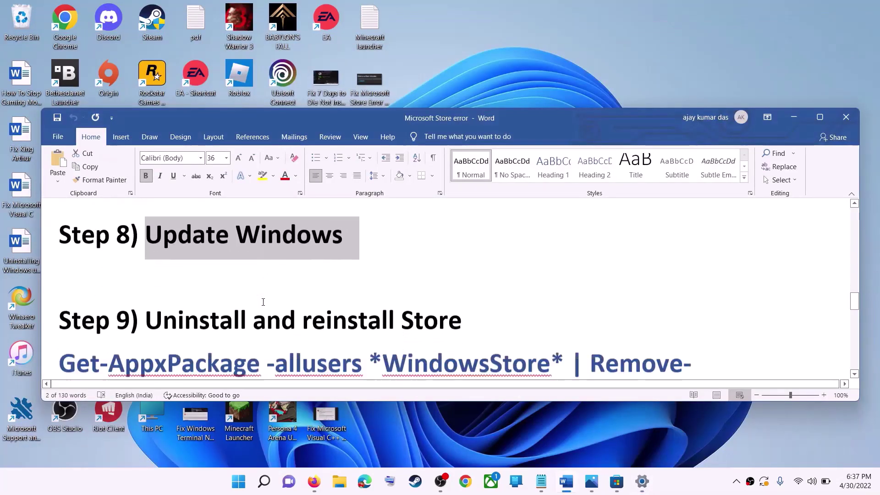
scroll(263, 302, "down", 2)
left_click(257, 326)
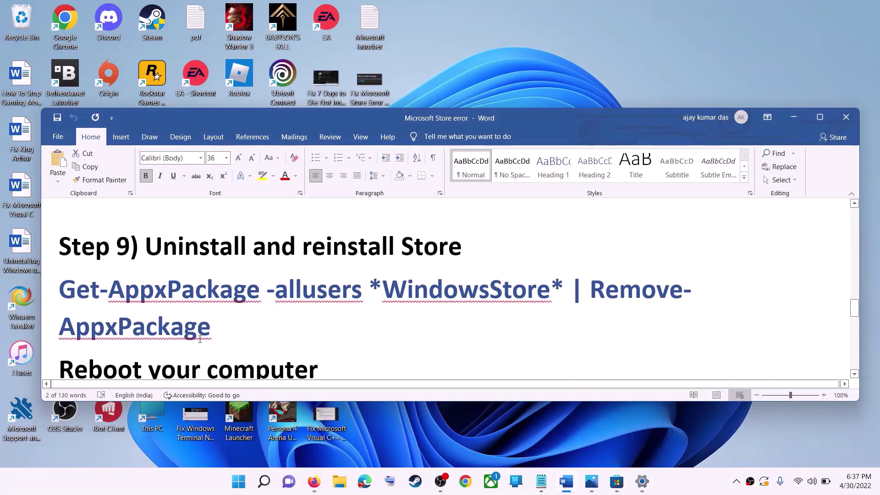
triple_click(104, 307)
right_click(123, 309)
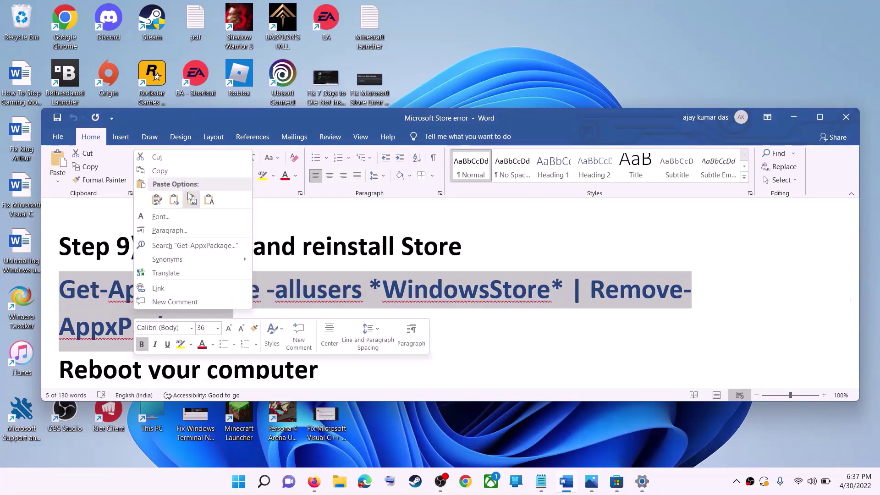
left_click(177, 171)
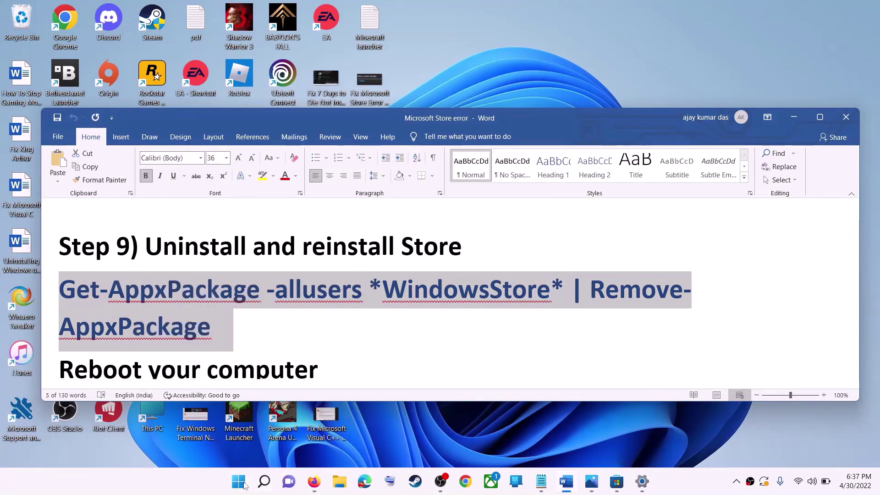
- Search Windows for "powershell" and run Windows PowerShell as administrator, allowing it to make changes to the device
left_click(240, 482)
type("powe")
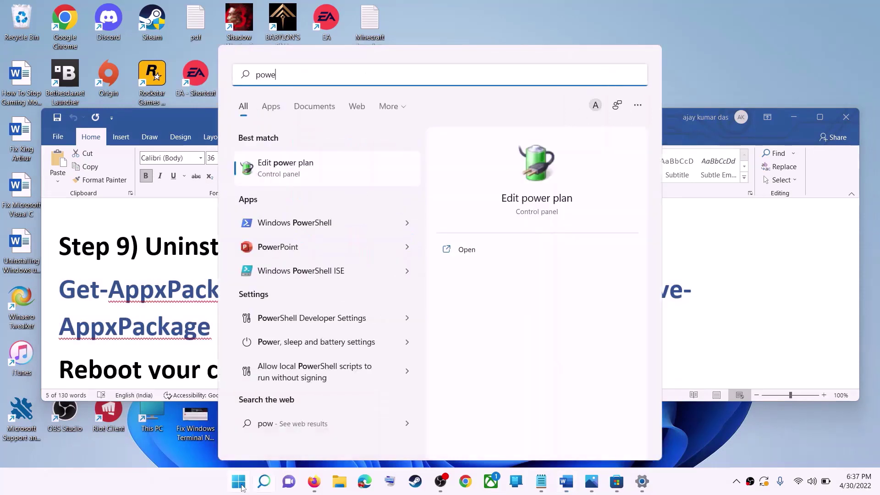
type("rshell")
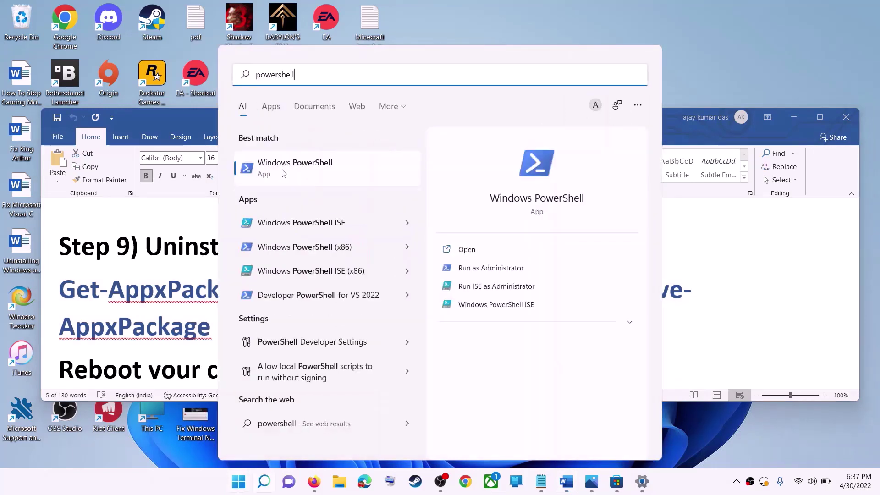
right_click(284, 168)
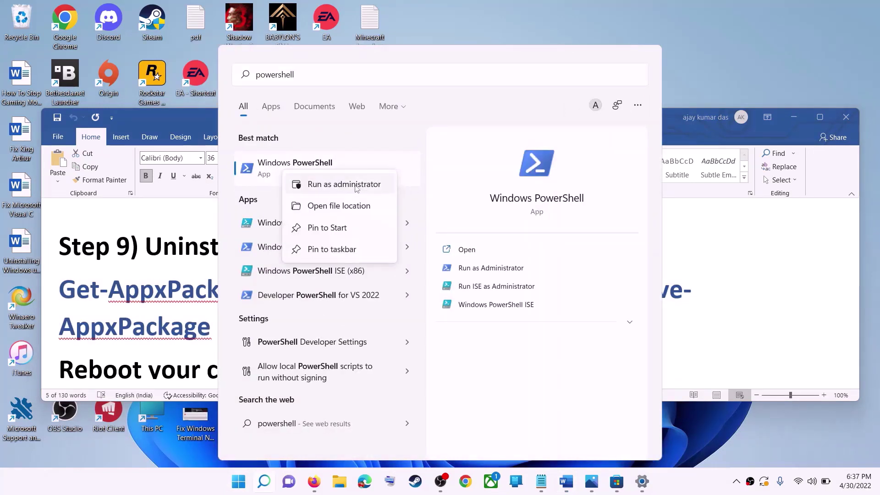
left_click(336, 188)
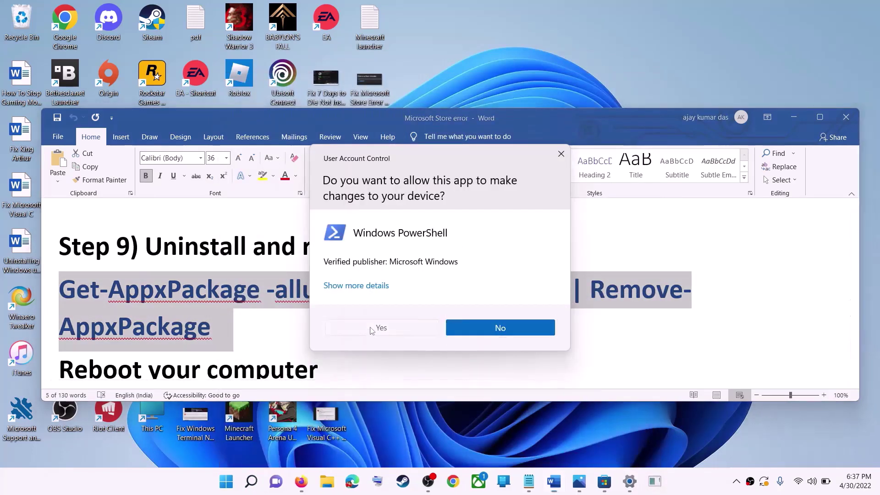
left_click(375, 329)
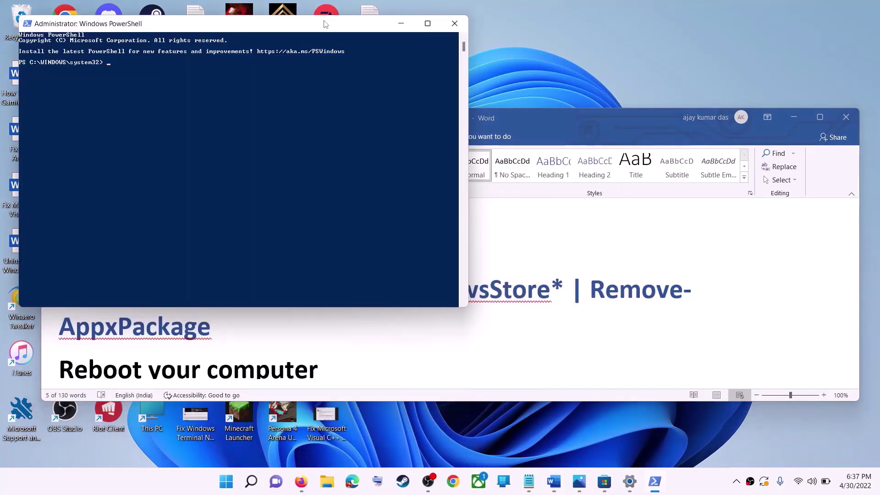
- Run the copied command "Get-AppxPackage -allusers *WindowsStore* | Remove-AppxPackage" in the administrator PowerShell window
left_click_drag(318, 29, 447, 118)
key("ctrl+v")
key("Return")
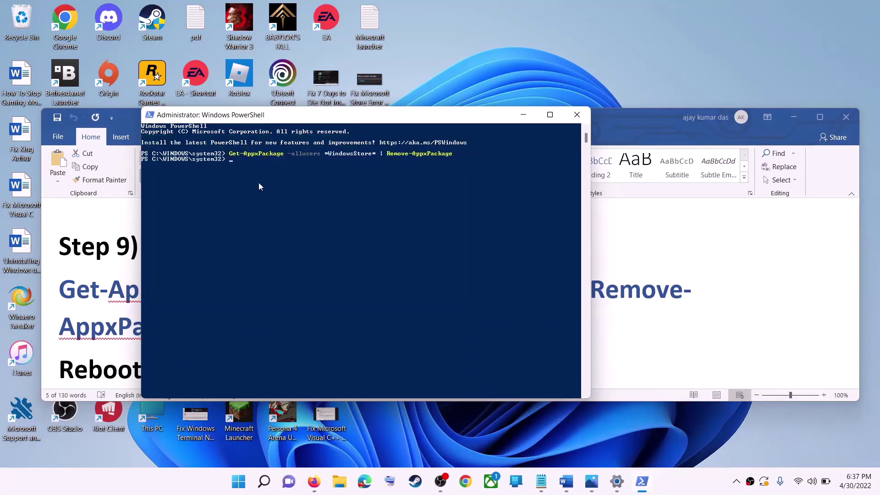
- Highlight "Reboot your computer" in the Word document, view the restart options in the Windows power menu, and close it without restarting
key("alt+Tab")
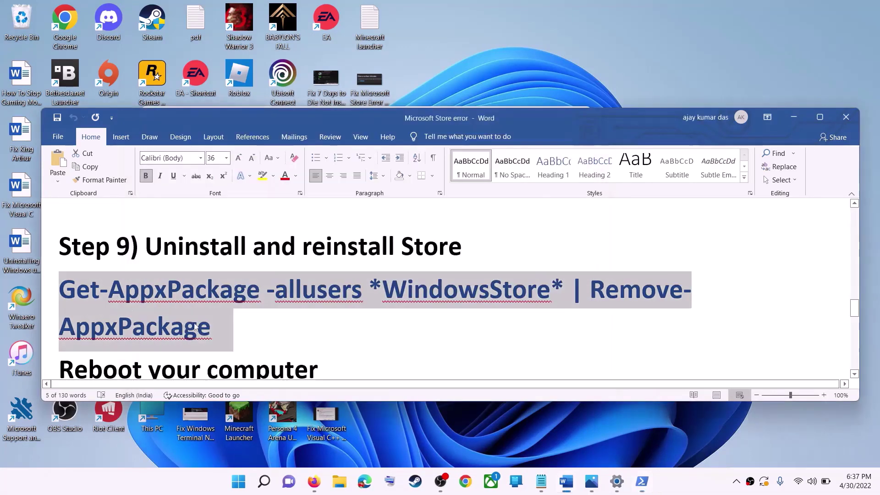
scroll(390, 321, "down", 2)
left_click_drag(60, 317, 390, 330)
key("super")
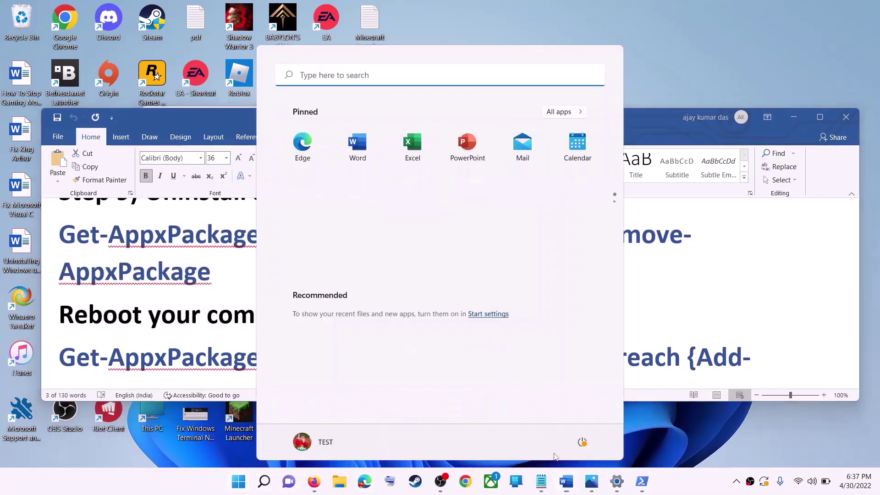
left_click(582, 442)
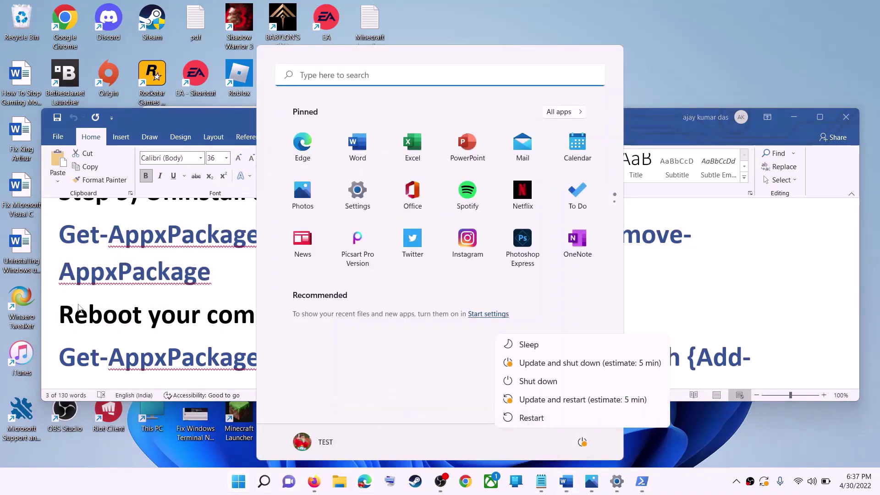
key("Escape")
key("Escape")
- Search Windows for "powershell" again and run a new Windows PowerShell session as administrator, allowing the device changes
scroll(192, 356, "down", 1)
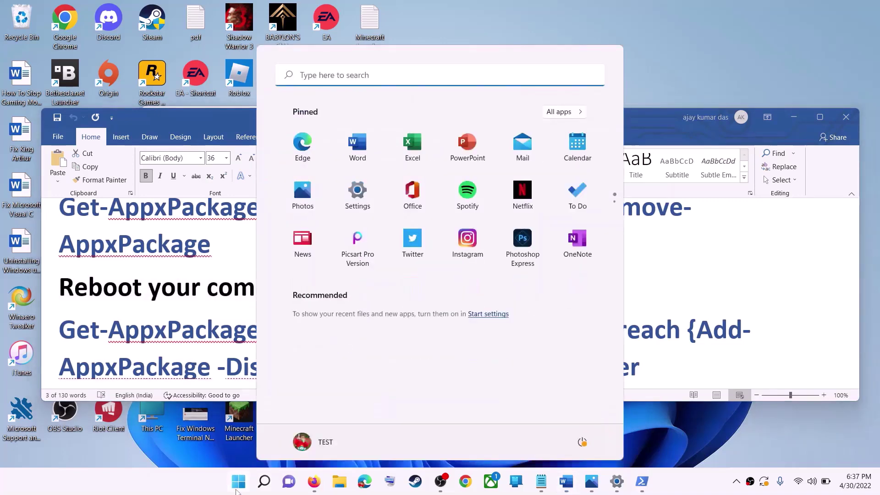
type("powershell")
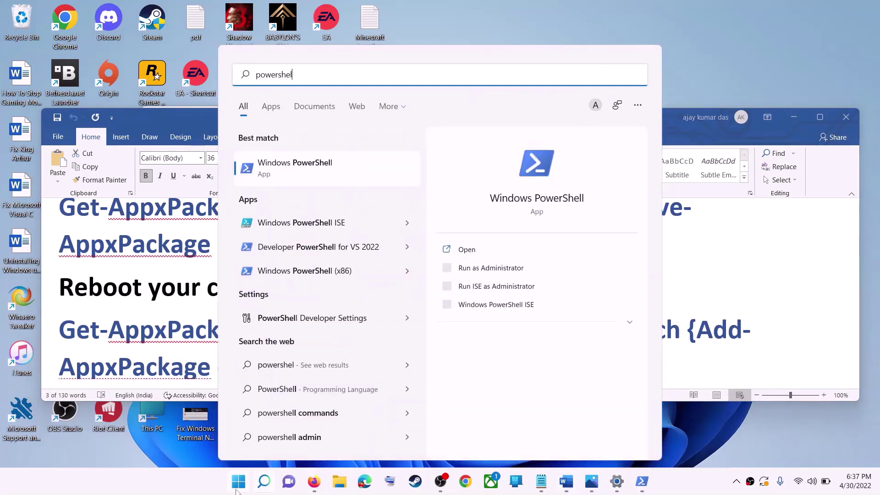
right_click(310, 171)
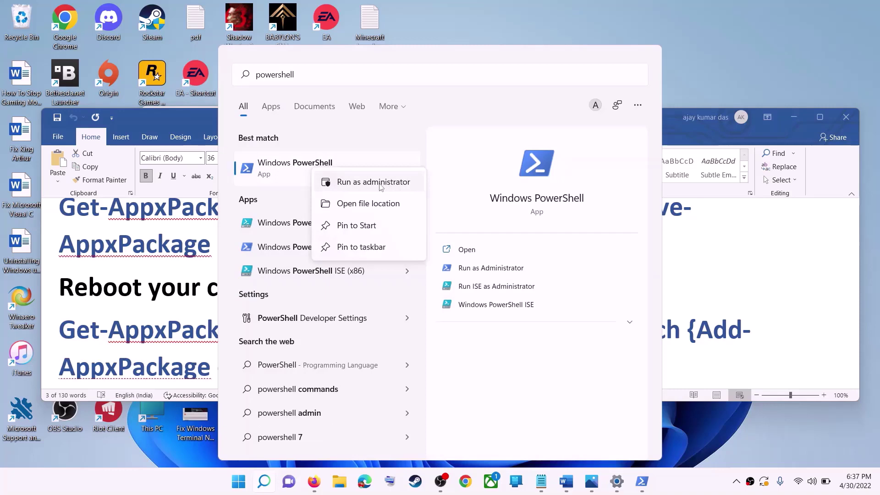
left_click(367, 182)
left_click(401, 327)
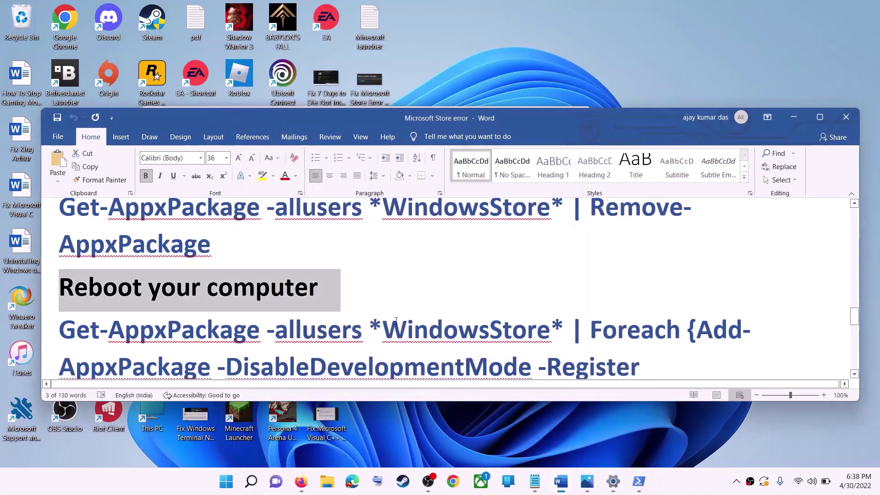
- Copy the Step 9 reinstall command beginning "Get-AppxPackage -allusers *WindowsStore* | Foreach {Add-AppxPackage" from the Word document
left_click(570, 273)
scroll(467, 306, "down", 1)
scroll(467, 306, "down", 1)
left_click_drag(571, 351, 59, 275)
right_click(103, 295)
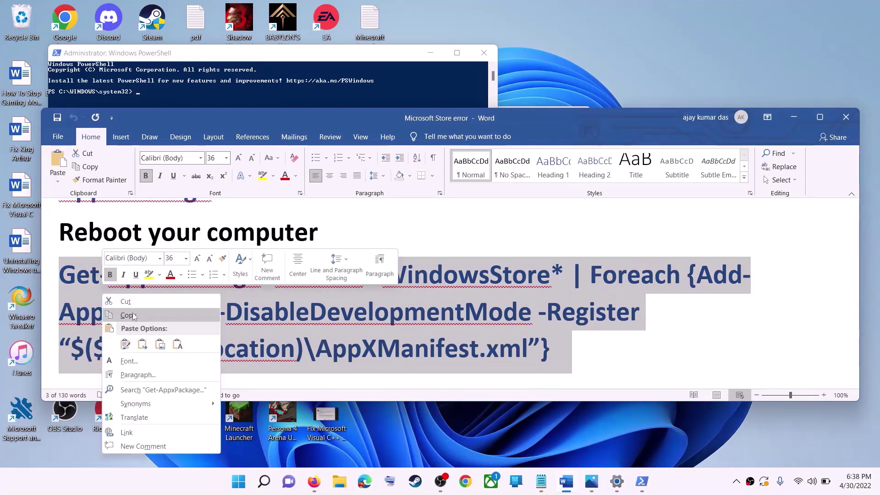
left_click(129, 315)
- Run the copied "Add-AppxPackage -DisableDevelopmentMode -Register" command in the new PowerShell window to reinstall the Store
left_click(220, 99)
left_click(267, 188)
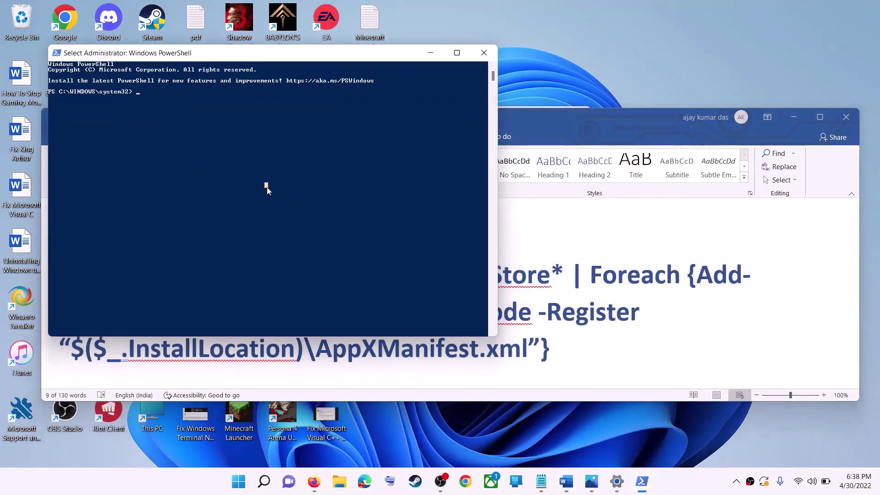
right_click(268, 188)
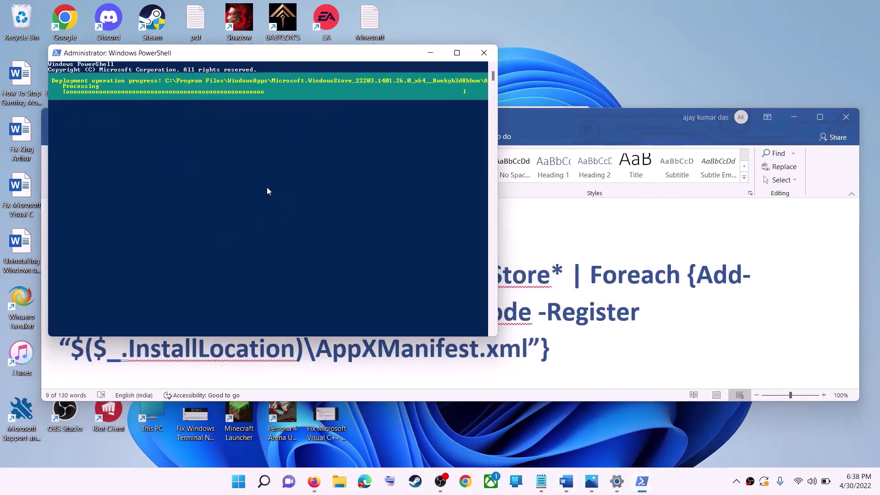
- Search Windows for "store" and open Microsoft Store
left_click(240, 487)
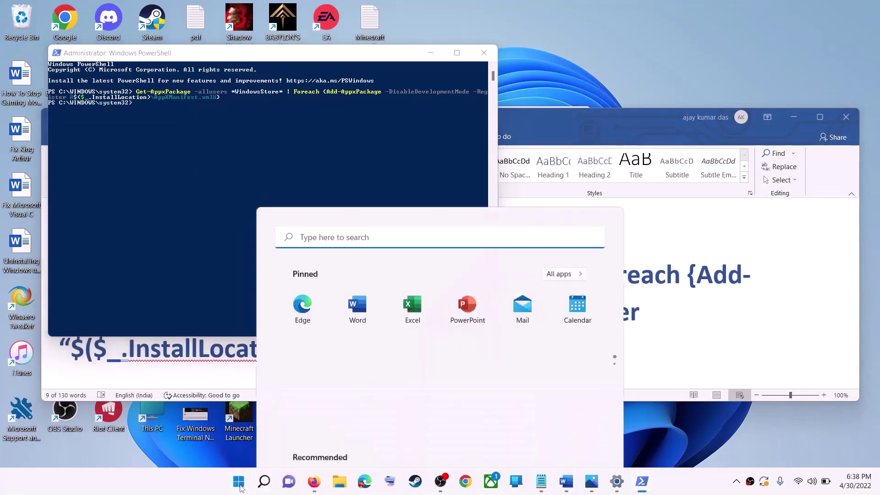
type("store")
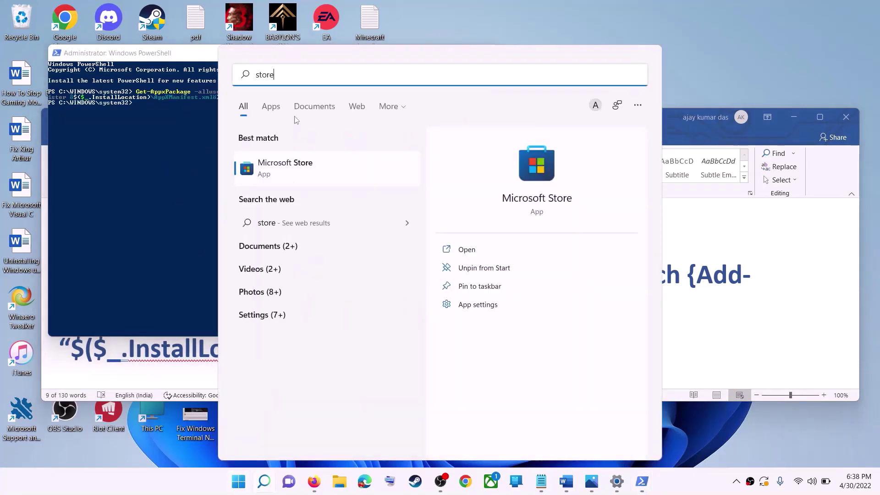
key("Return")
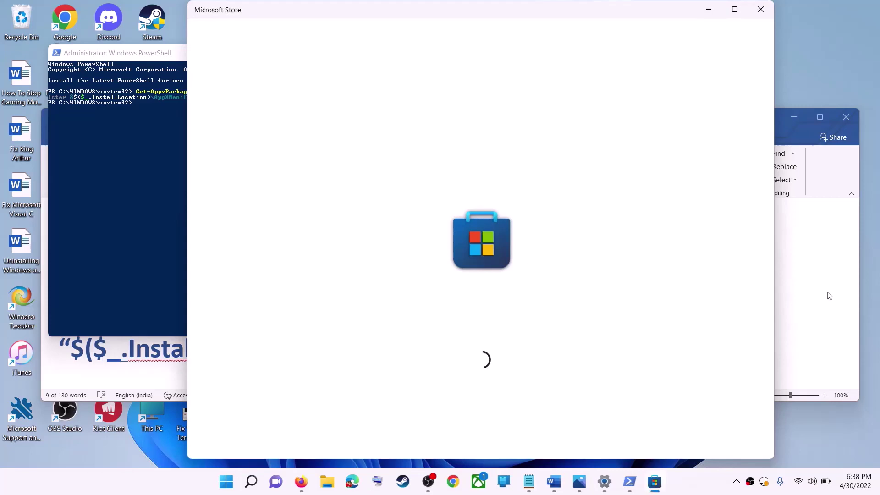
- Switch to the Word document and highlight "Try installing to C drive/Different Drive" in the Step 10 heading
left_click(827, 294)
scroll(307, 308, "down", 2)
scroll(307, 308, "down", 3)
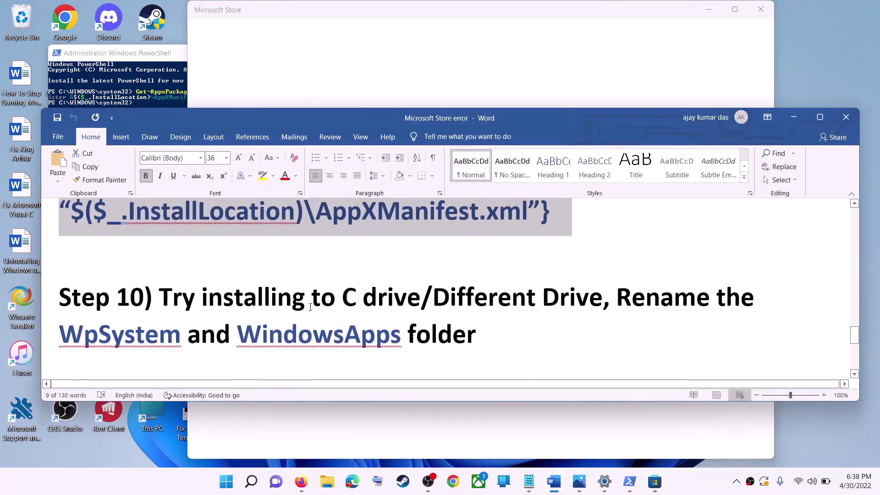
left_click_drag(194, 267, 603, 272)
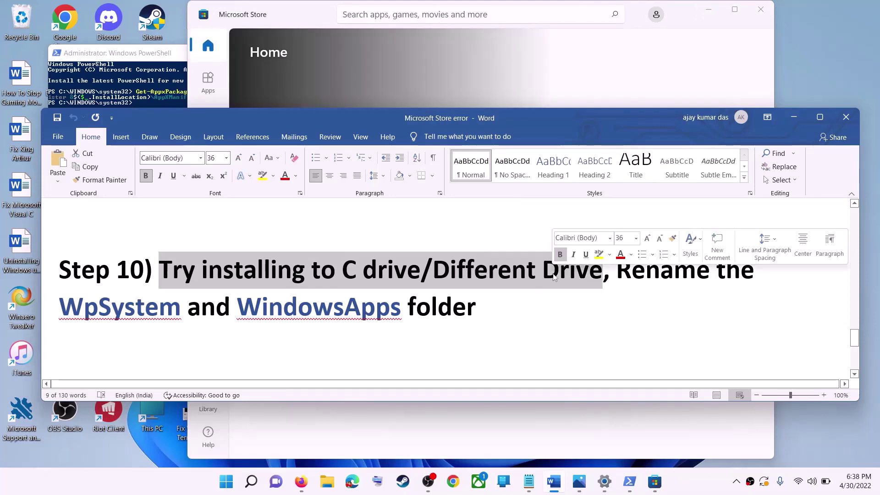
- Open Windows Settings and go to the Storage settings in the System section
left_click(234, 484)
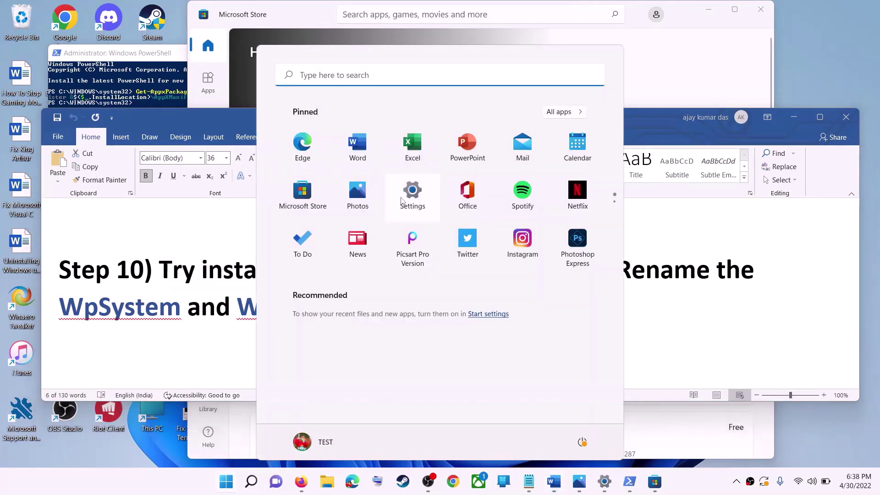
left_click(401, 201)
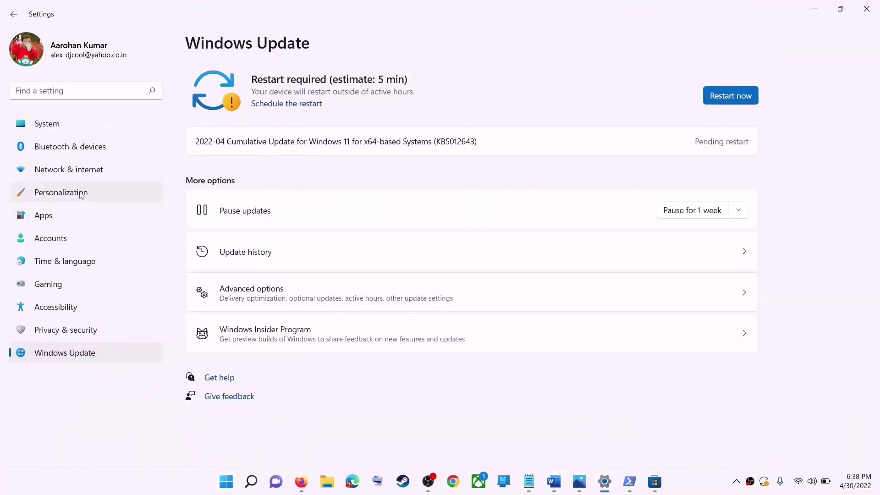
left_click(56, 128)
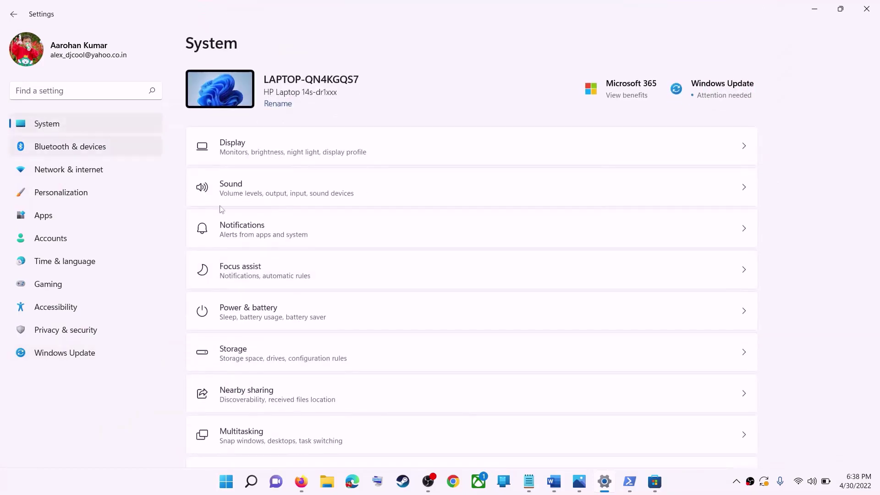
scroll(274, 314, "down", 2)
scroll(275, 314, "down", 1)
left_click(251, 237)
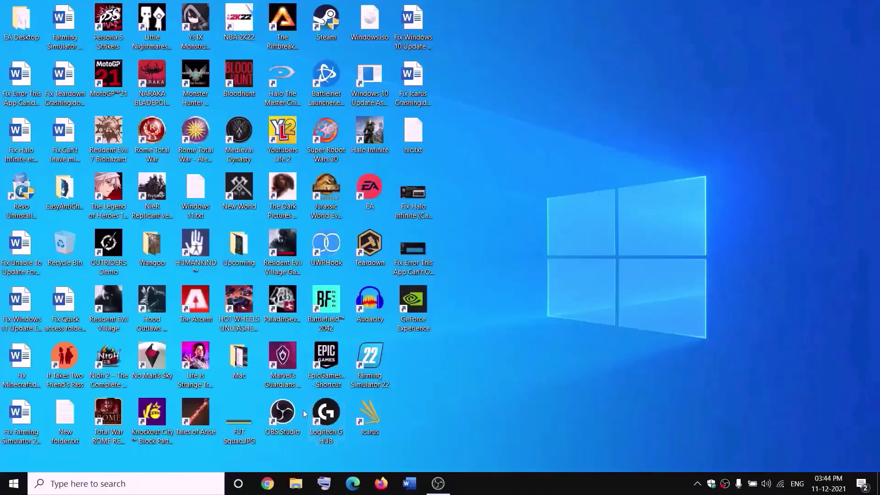
- Open File Explorer and show the contents of the New Volume (D:) drive under This PC
left_click(301, 484)
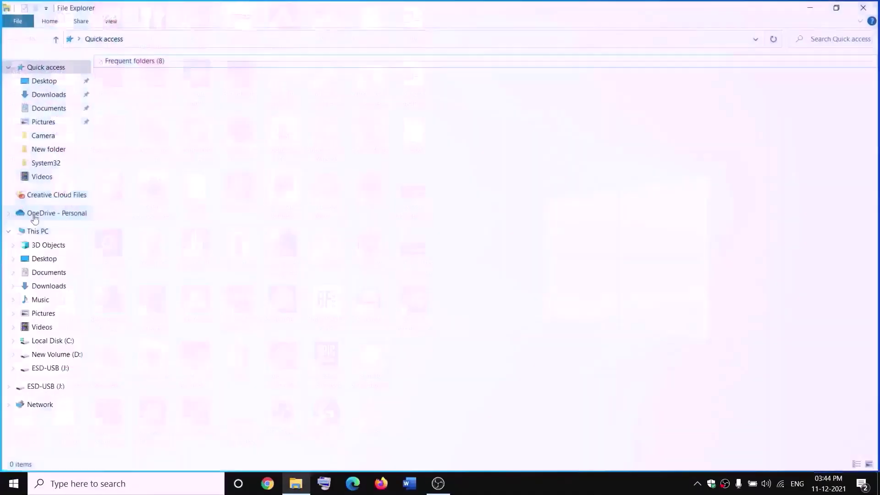
left_click(44, 236)
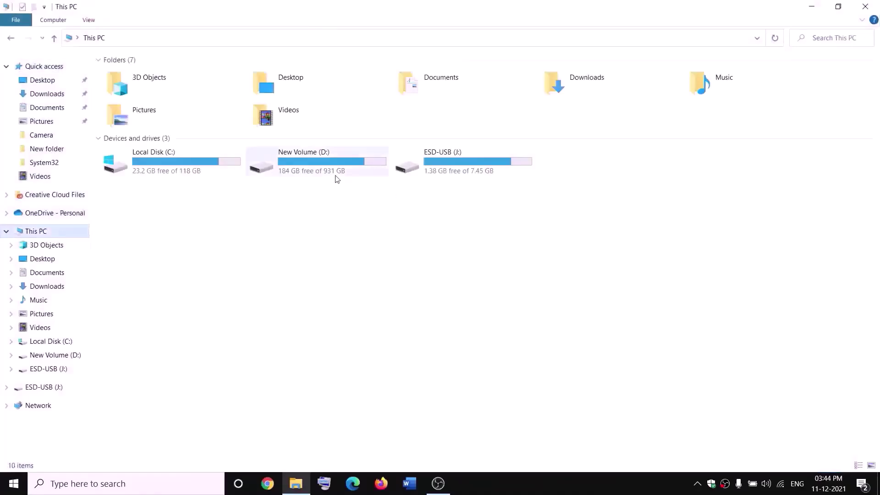
left_click(329, 171)
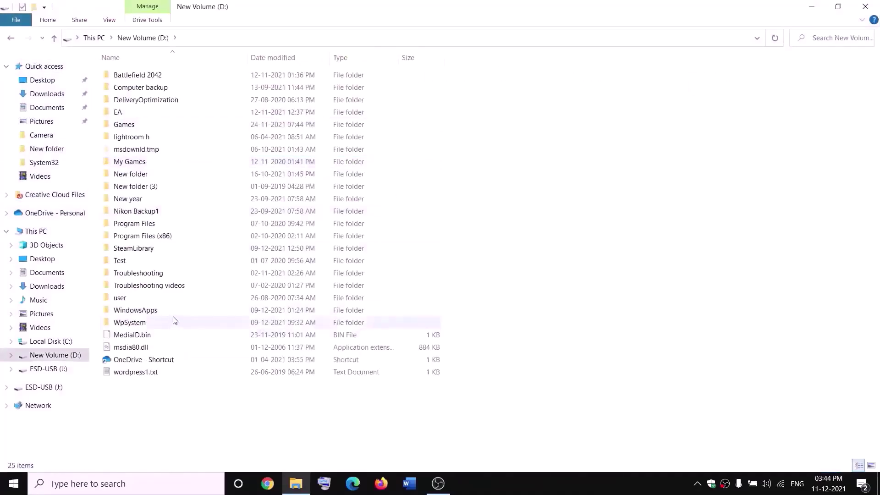
left_click(132, 321)
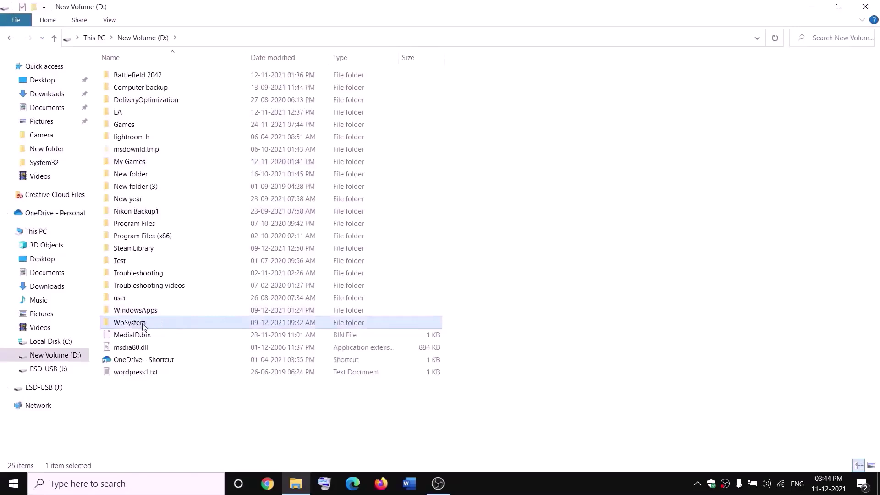
right_click(145, 324)
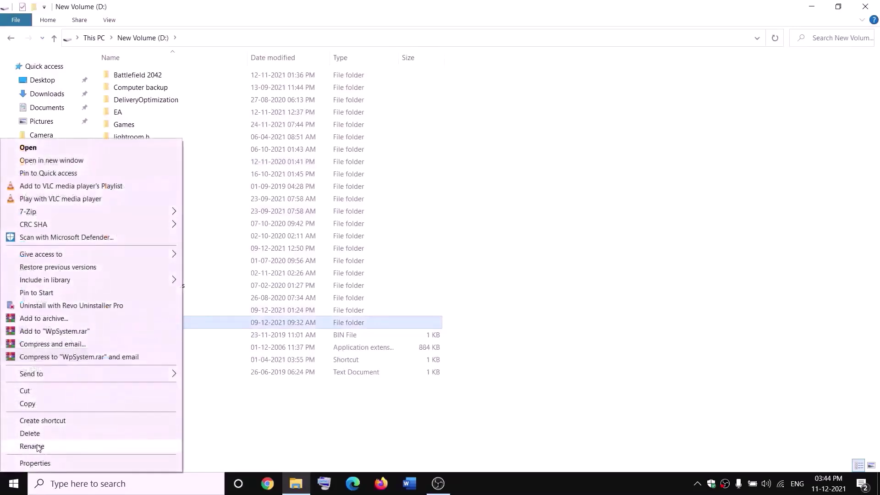
left_click(276, 418)
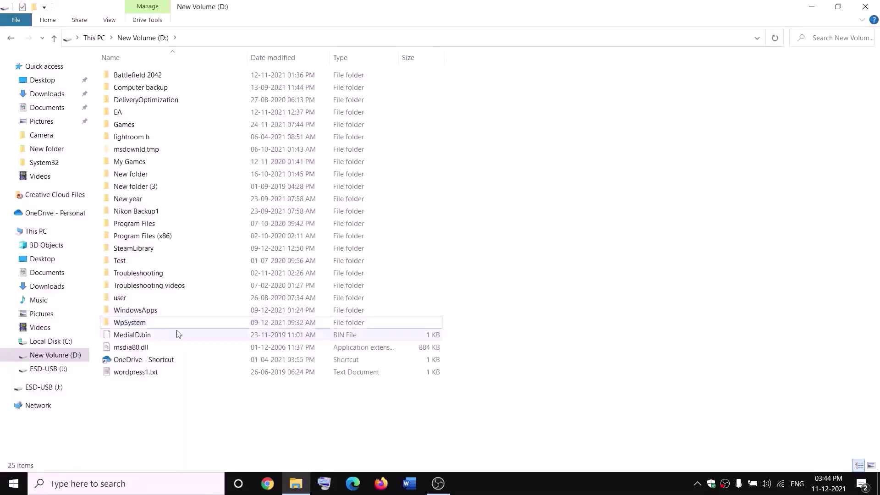
- Open the properties of the WpSystem folder on drive D: and bring up its advanced security settings
mouse_move(125, 326)
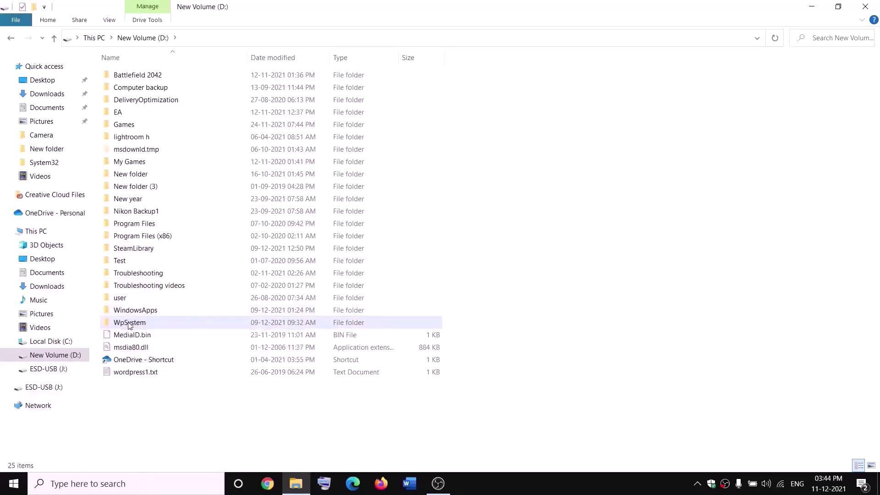
right_click(130, 325)
left_click(36, 464)
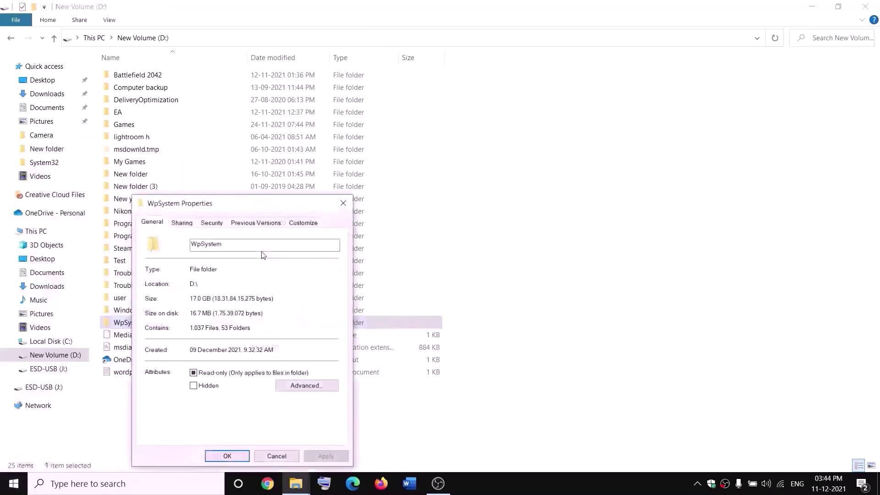
left_click_drag(262, 201, 379, 129)
left_click(327, 147)
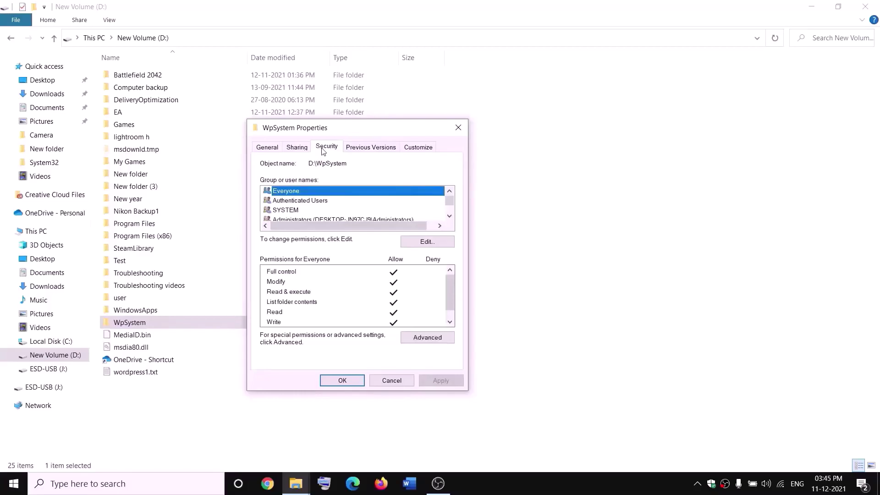
left_click(429, 340)
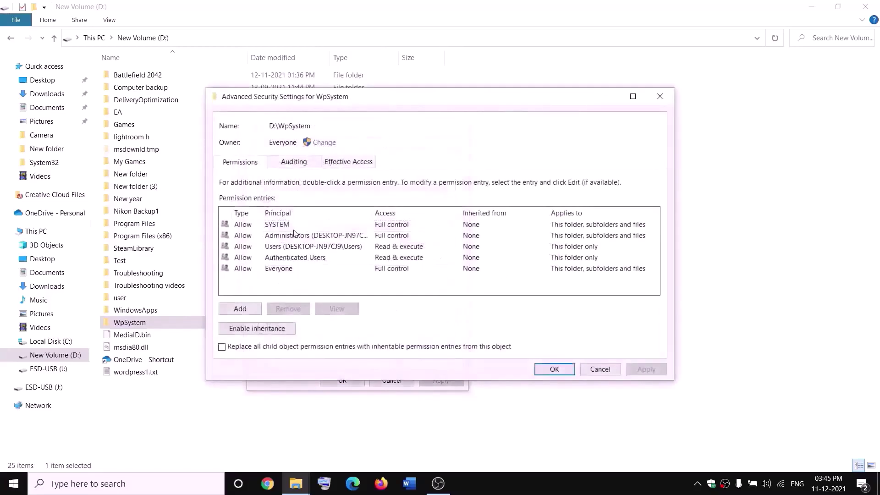
- Change the WpSystem folder's owner to "everyone", checking the name before accepting it
left_click(324, 144)
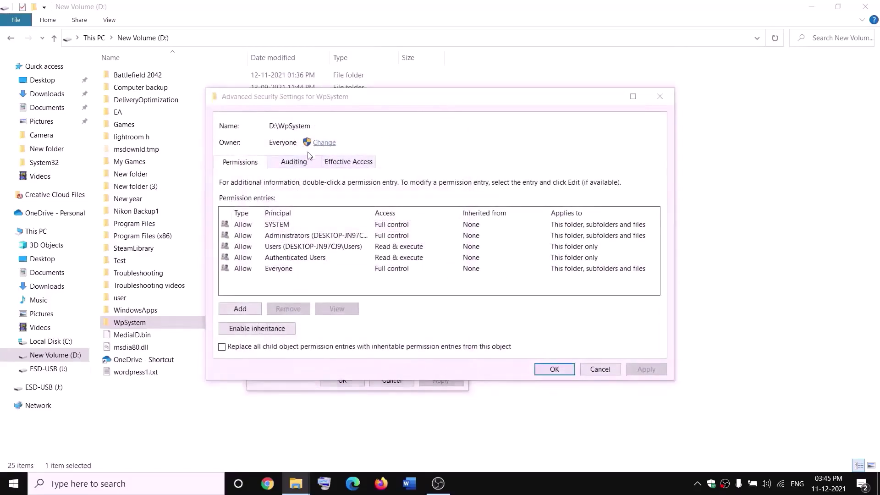
type("w")
type("everyone")
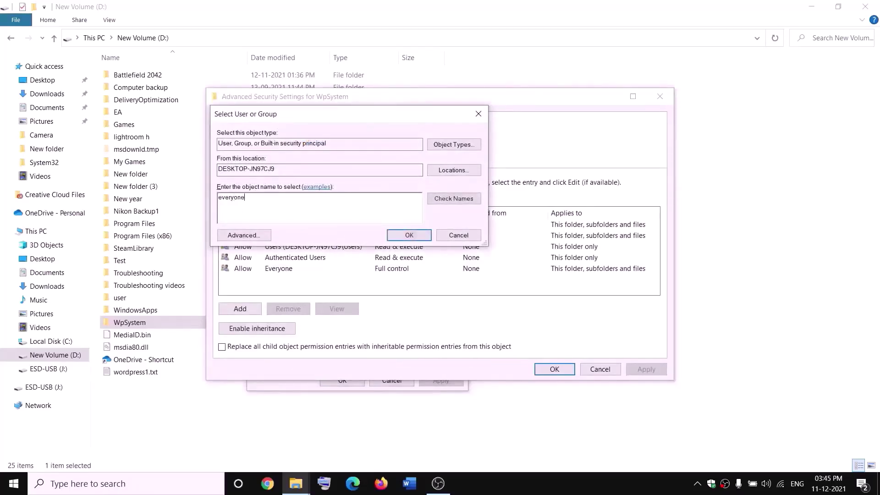
left_click_drag(264, 195, 207, 207)
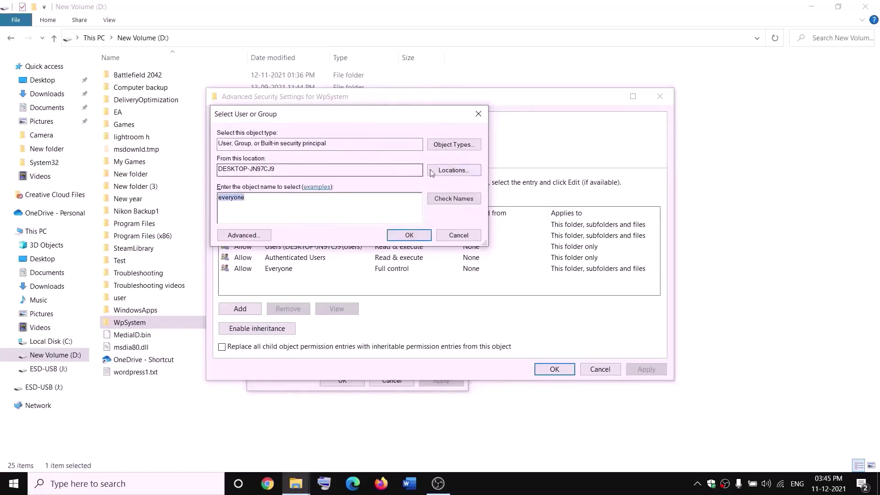
left_click(454, 198)
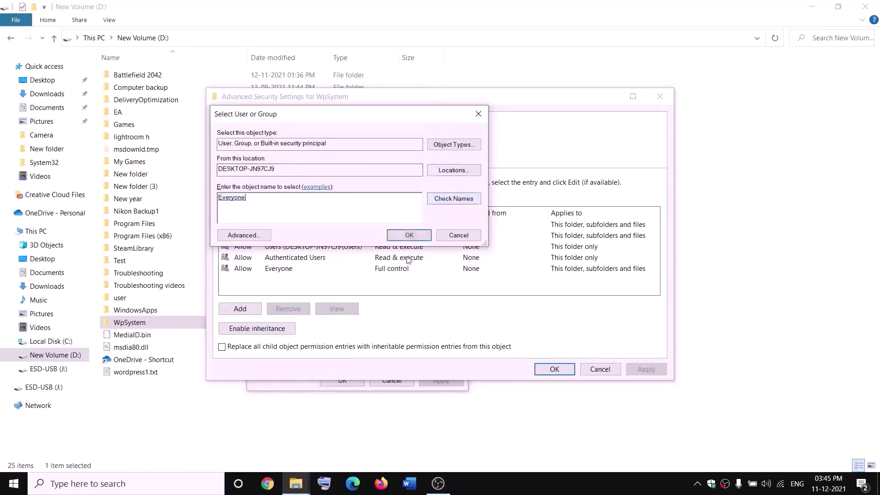
left_click(410, 236)
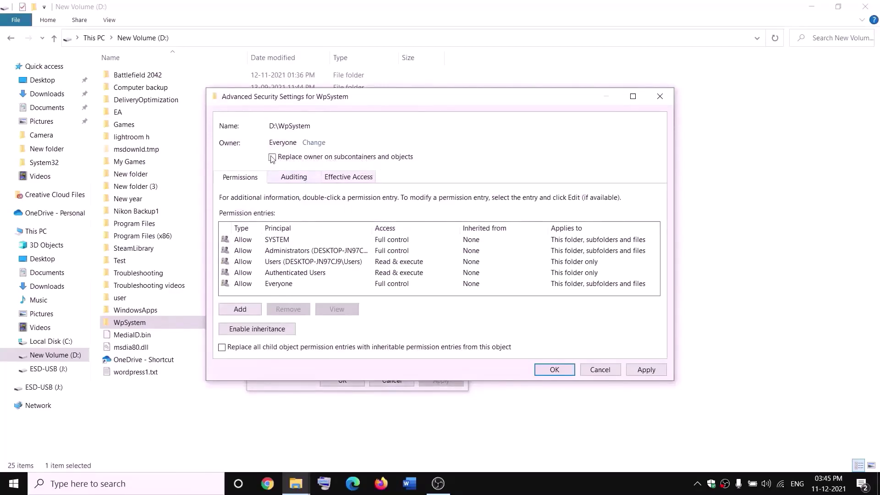
- Apply the new owner of the WpSystem folder and close its advanced security and properties dialogs
left_click(648, 370)
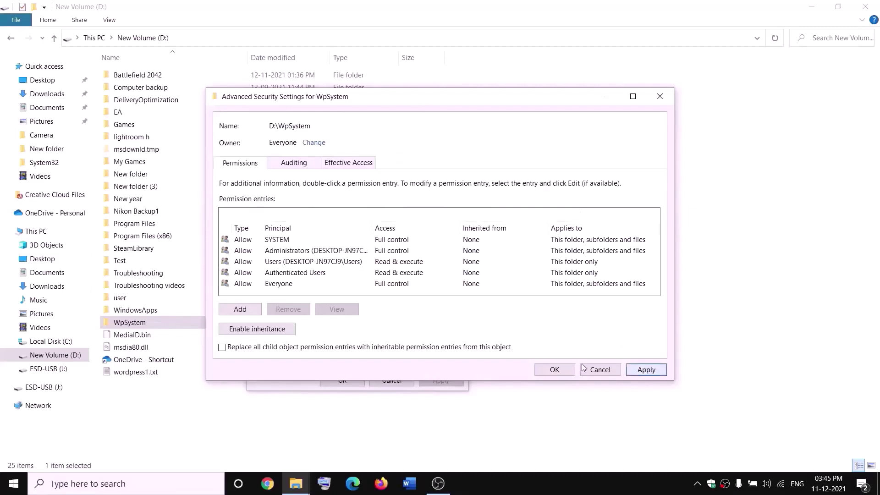
left_click(555, 371)
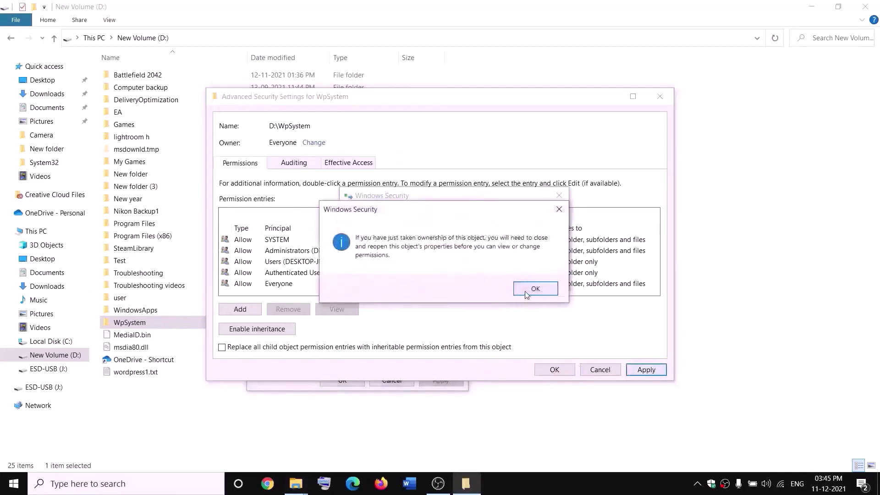
left_click(535, 289)
left_click(343, 380)
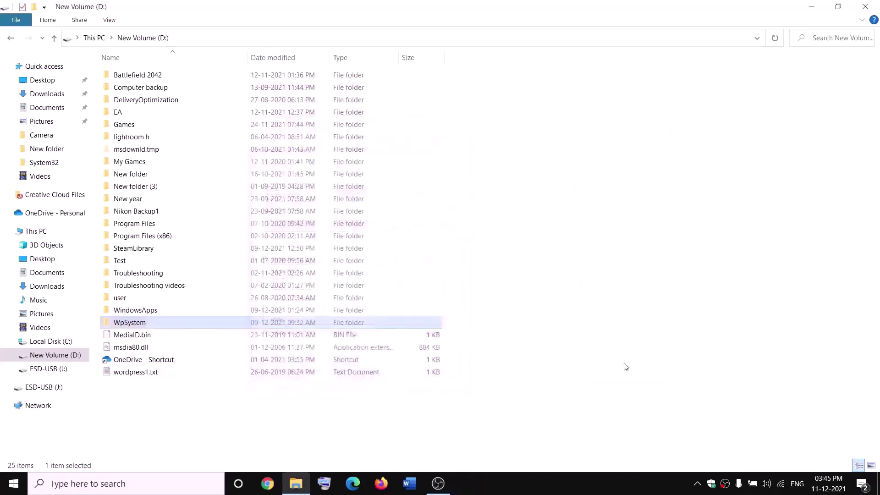
- Reopen the WpSystem folder's properties and bring up its advanced security settings again
right_click(132, 325)
left_click(53, 460)
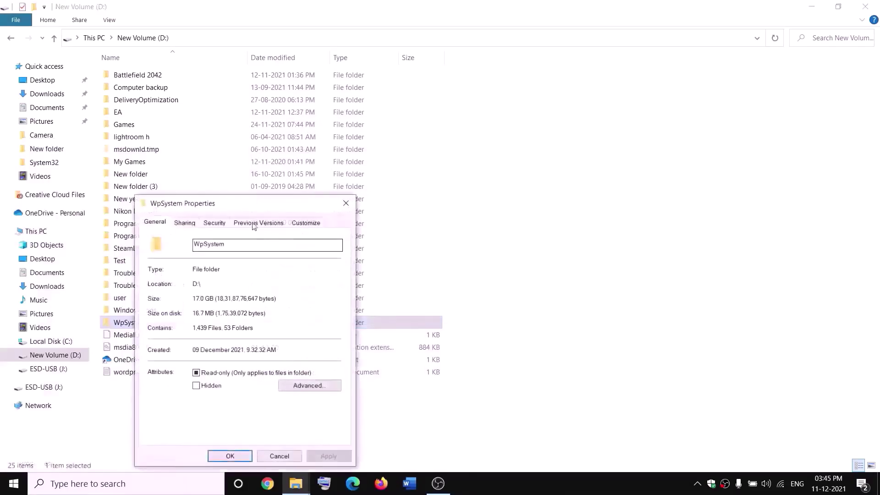
left_click(323, 168)
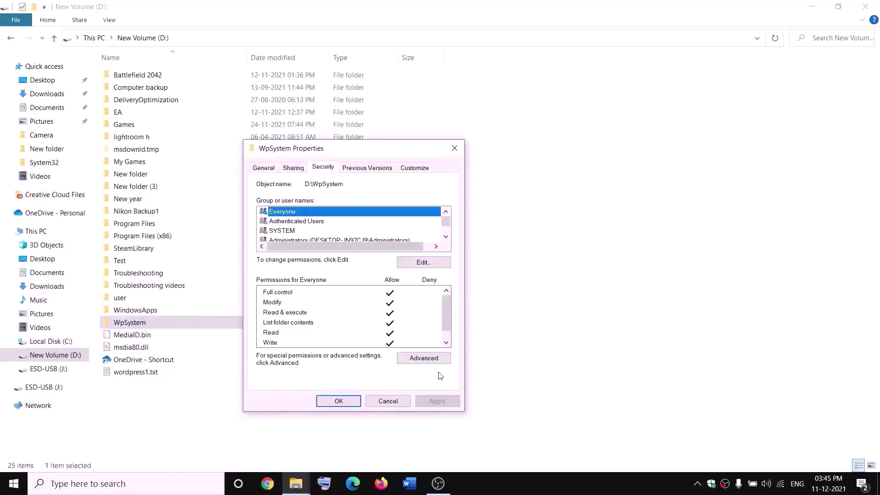
left_click(426, 359)
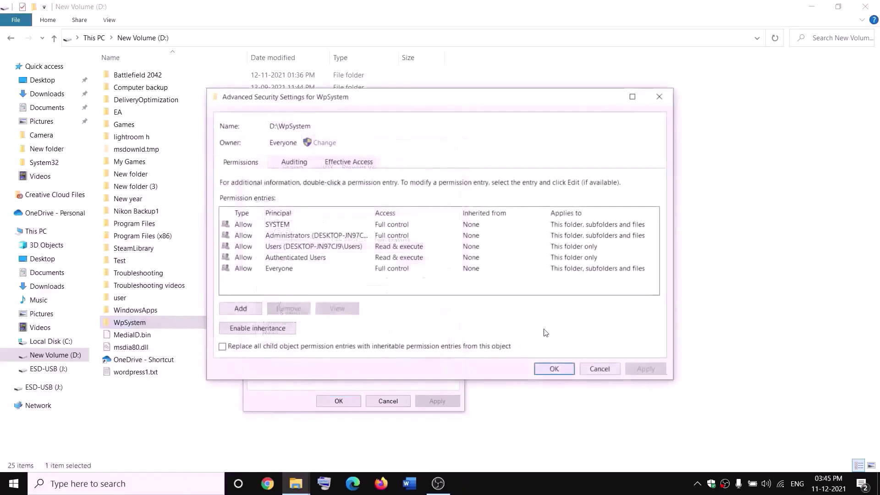
- Add a permission entry granting "everyone" full control of the WpSystem folder, and accept the security and properties dialogs
left_click(241, 309)
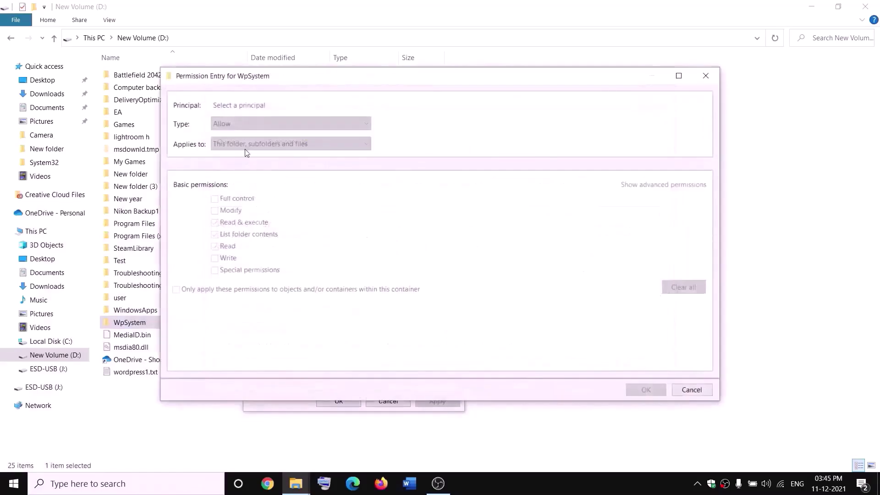
left_click(240, 106)
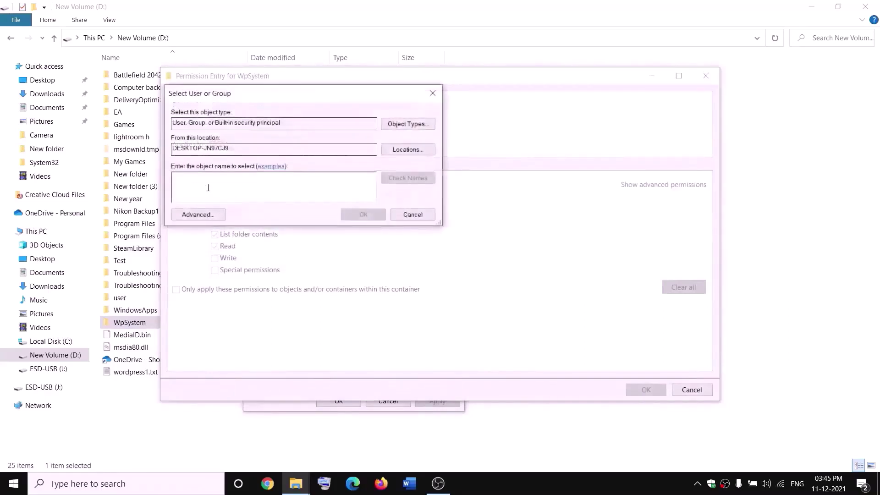
type("everyone")
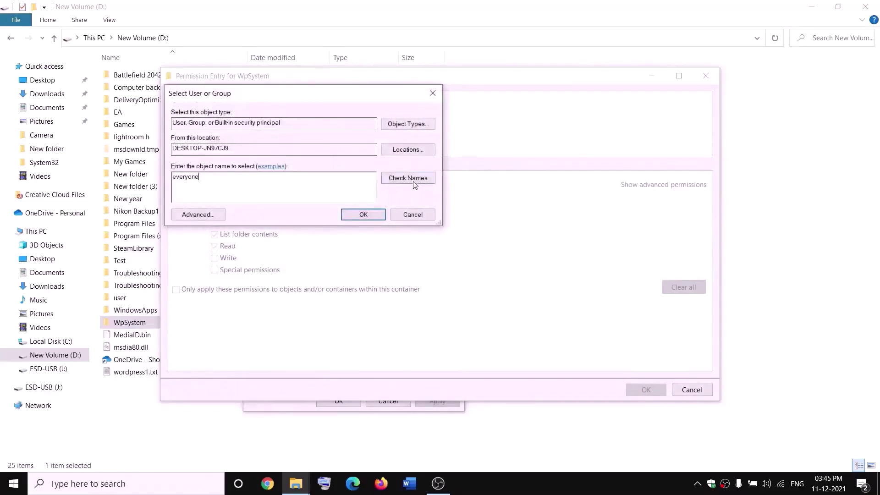
left_click(388, 180)
left_click(368, 214)
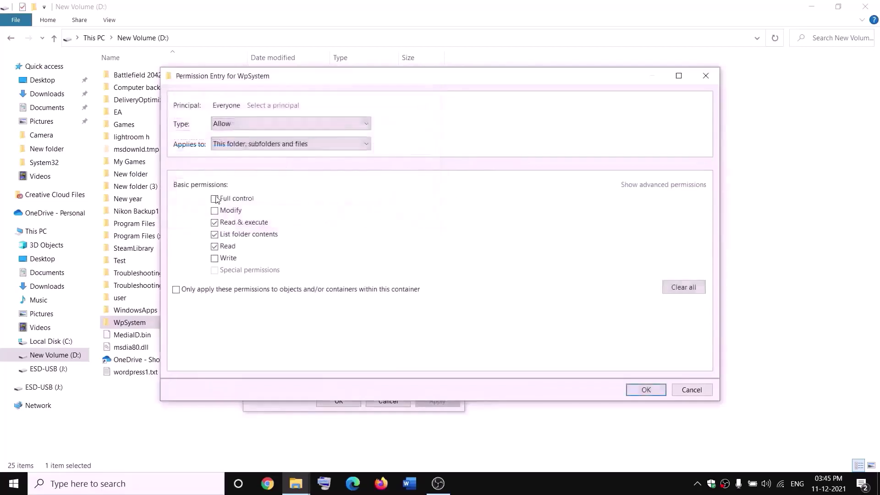
left_click(214, 199)
left_click(651, 391)
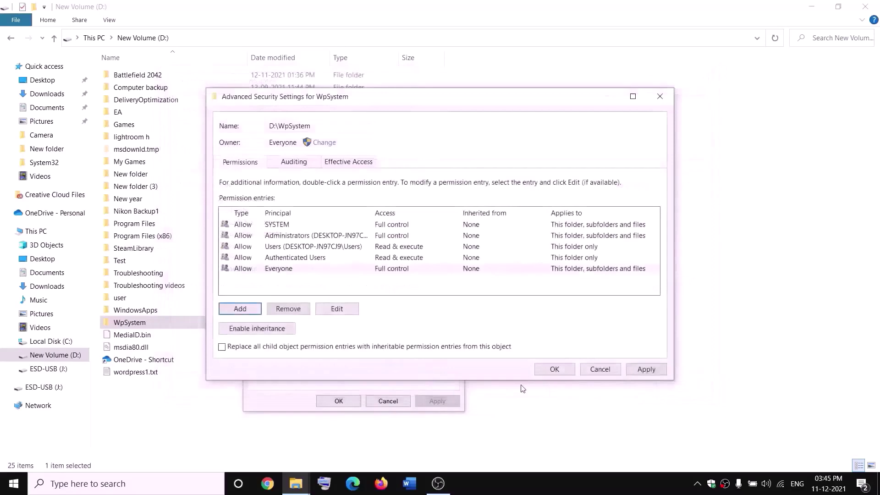
left_click(554, 369)
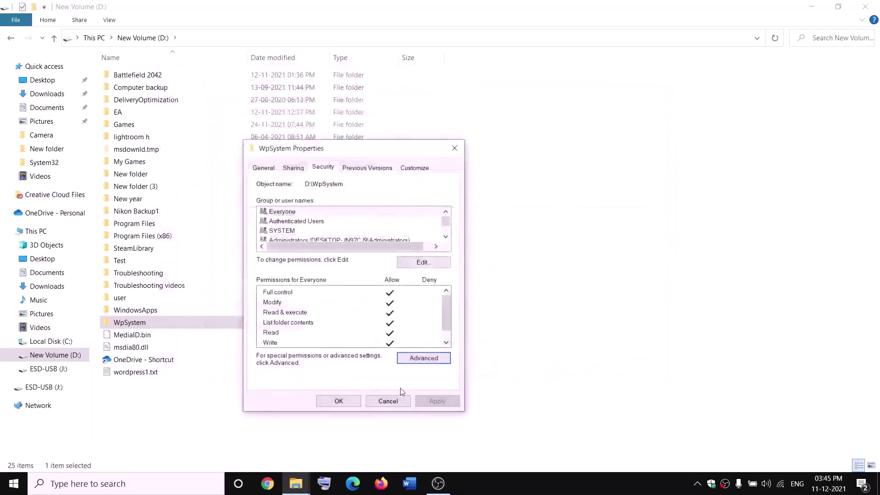
left_click(338, 400)
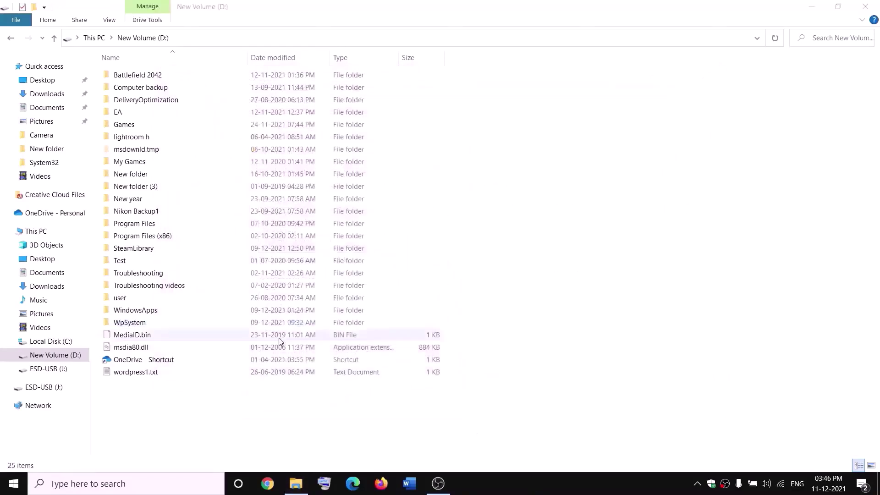
- Rename the WpSystem folder on drive D: to WpSystem.old
right_click(137, 323)
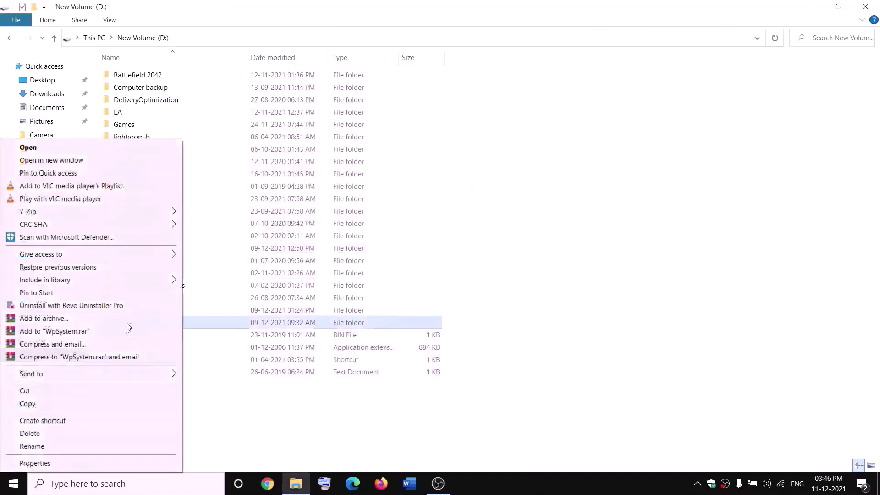
left_click(36, 450)
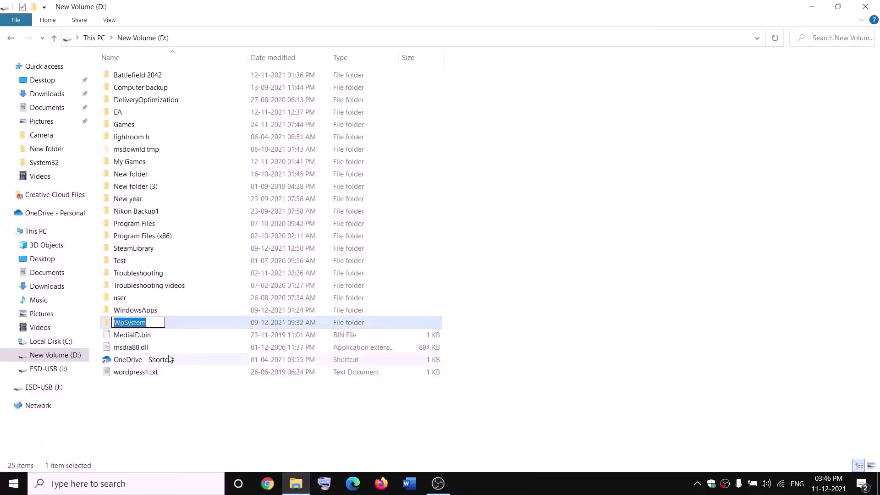
key("End")
type(".old")
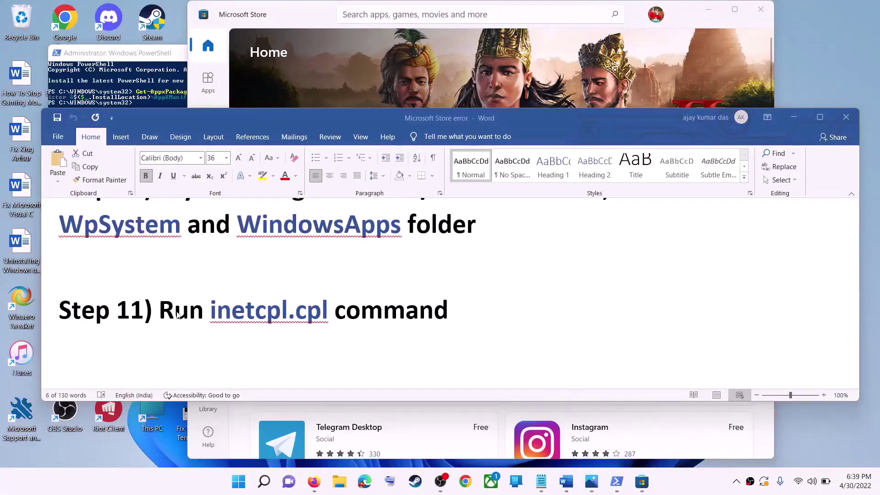
- Highlight the Step 11 instruction in the Word document, then search Windows for inetcpl.cpl and open that Control Panel item
left_click_drag(178, 314, 404, 313)
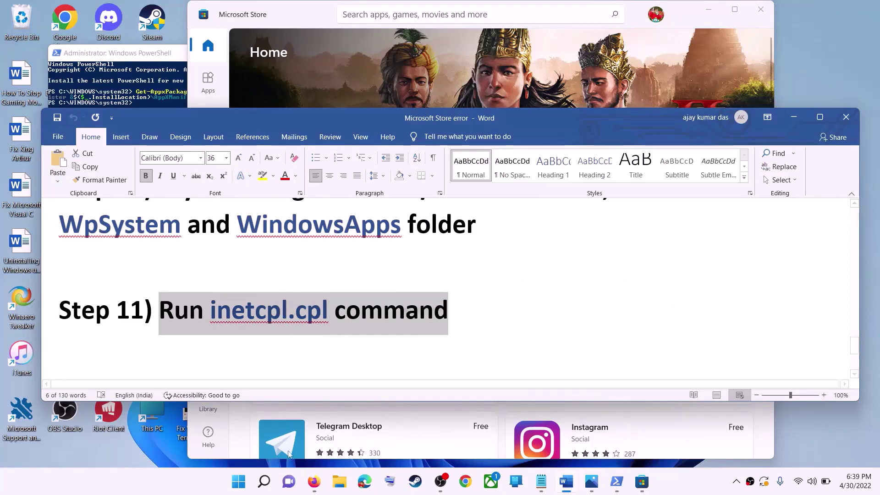
left_click(238, 482)
type("i")
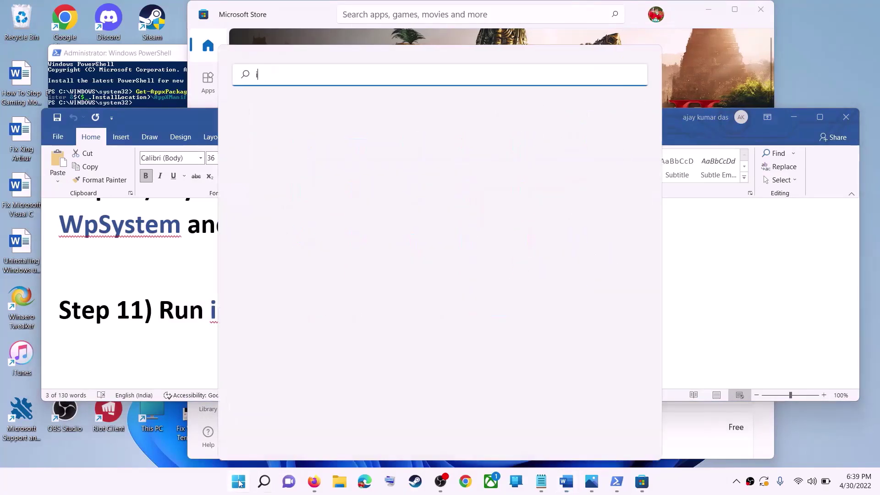
type("netc")
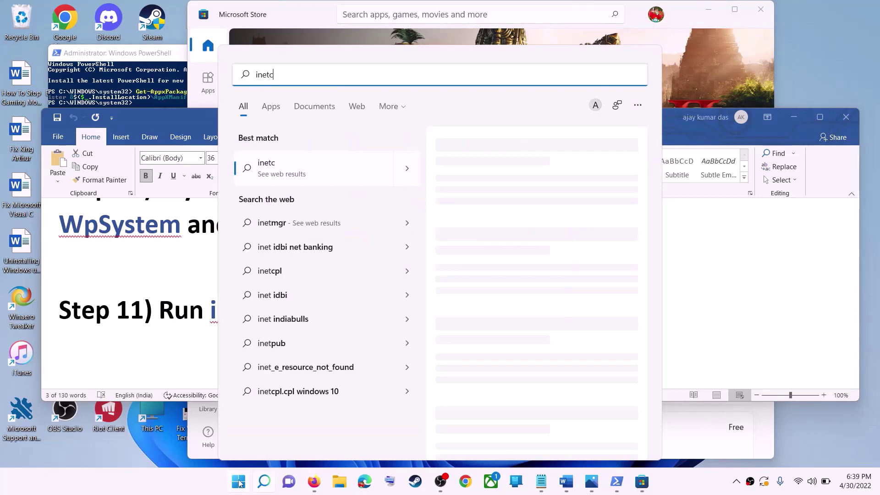
type("pl.cpl")
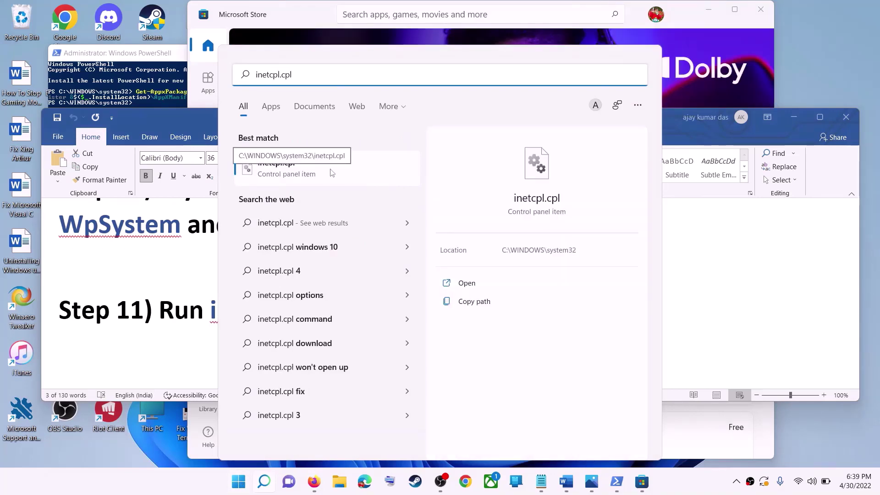
left_click(331, 172)
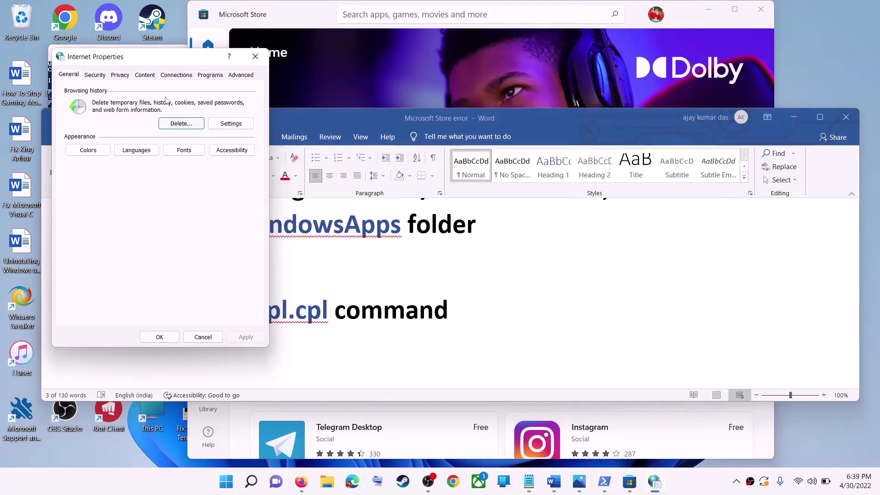
- Check the TLS options in the advanced settings of Internet Properties and accept the dialog
left_click_drag(154, 63, 406, 92)
left_click(489, 111)
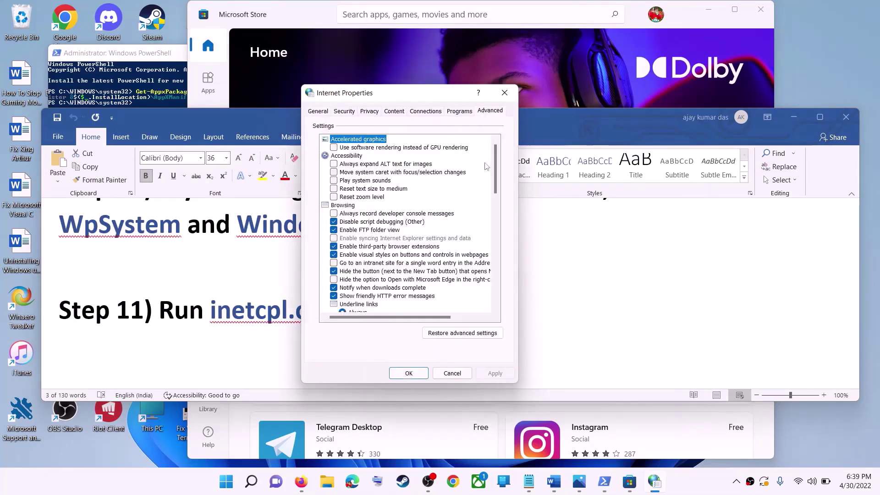
scroll(454, 204, "down", 10)
scroll(434, 280, "down", 3)
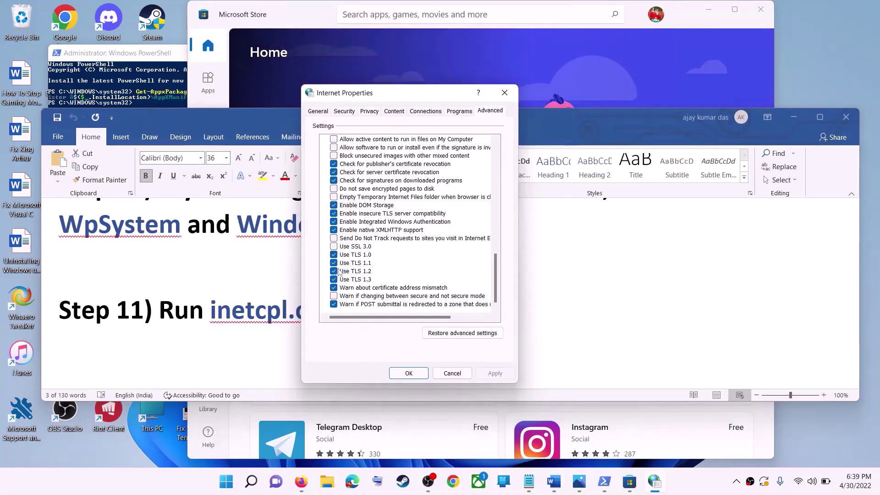
left_click(409, 373)
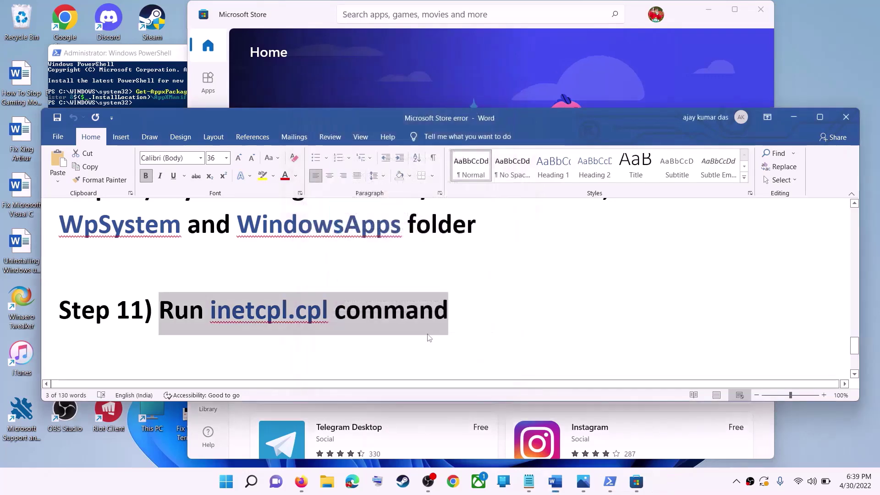
- Review Step 12 in the Word document, highlighting the media creation tool instruction and the Windows 10 and Windows 11 download links
left_click(296, 281)
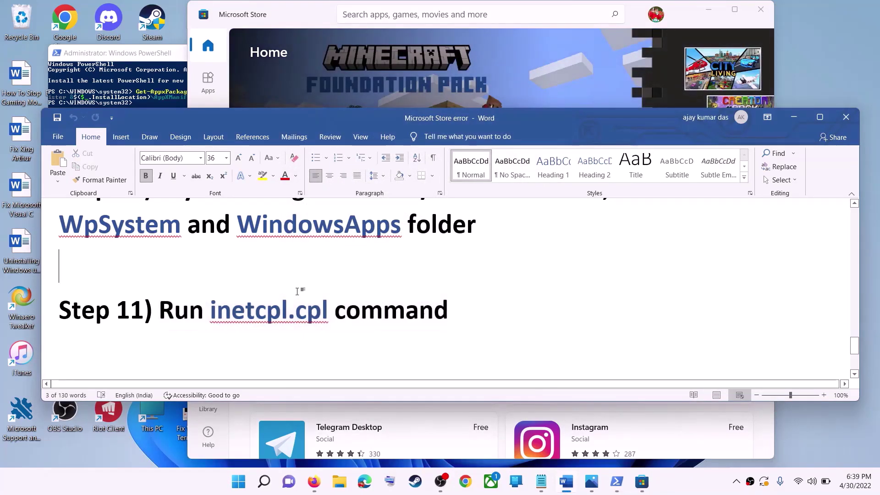
scroll(300, 284, "down", 5)
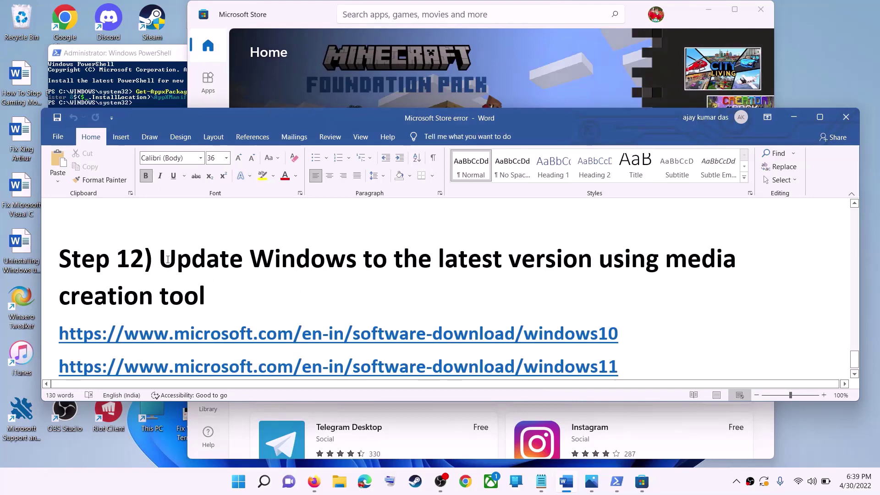
left_click_drag(159, 260, 206, 299)
left_click(207, 299)
scroll(255, 290, "down", 1)
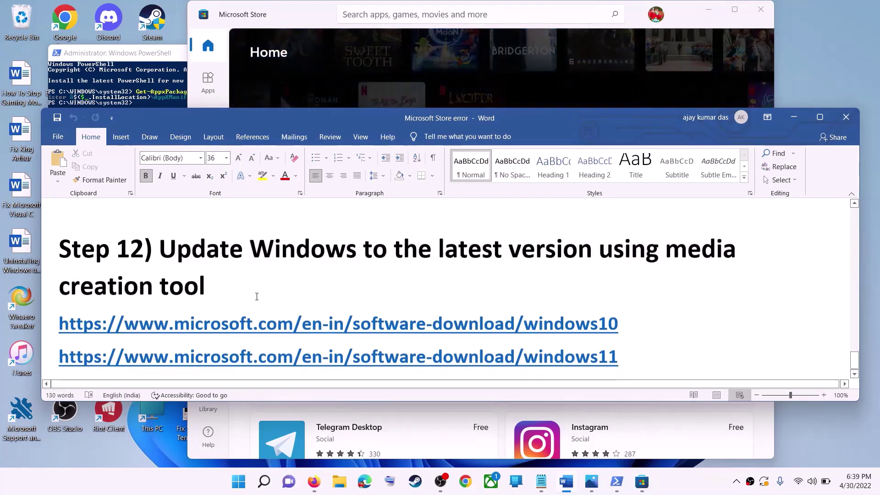
triple_click(613, 316)
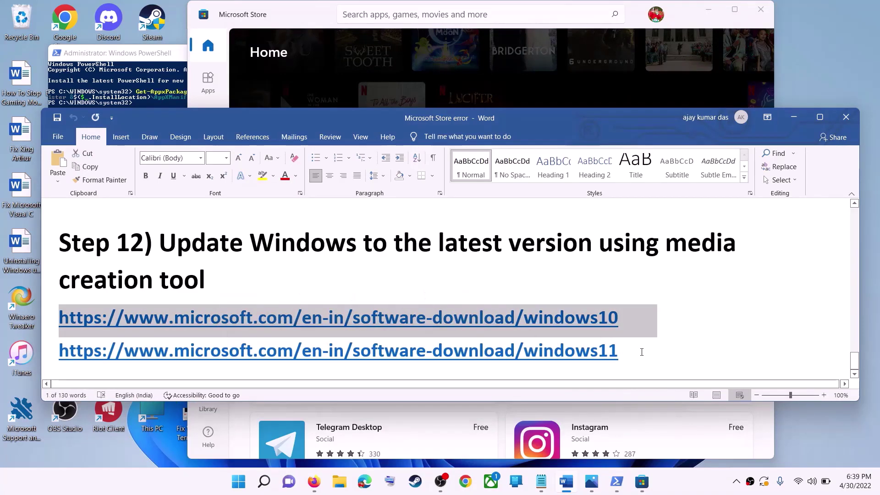
triple_click(640, 350)
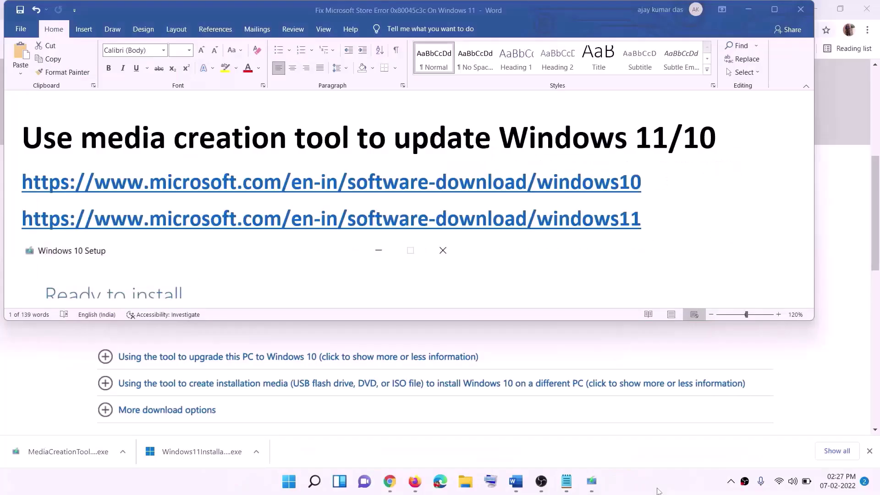
- Highlight the Windows 10 and Windows 11 download links under the media creation tool heading, and minimize Word to reveal the browser
triple_click(648, 219)
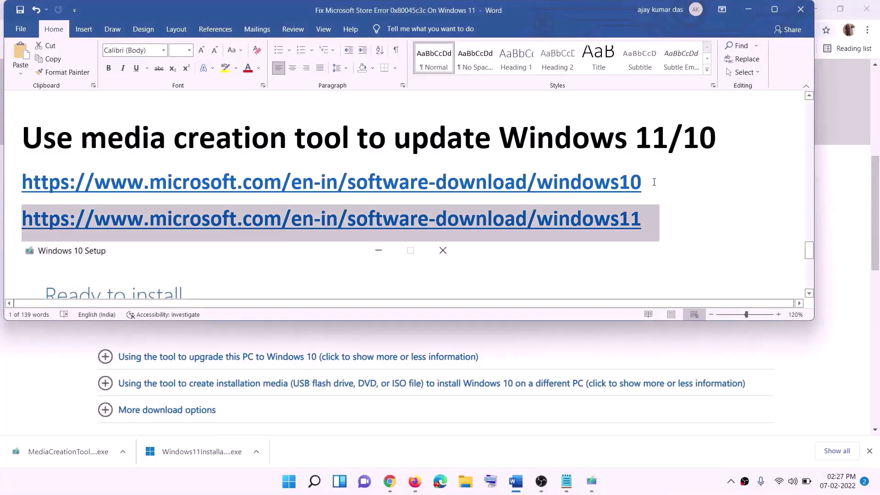
triple_click(648, 182)
triple_click(655, 221)
left_click(748, 9)
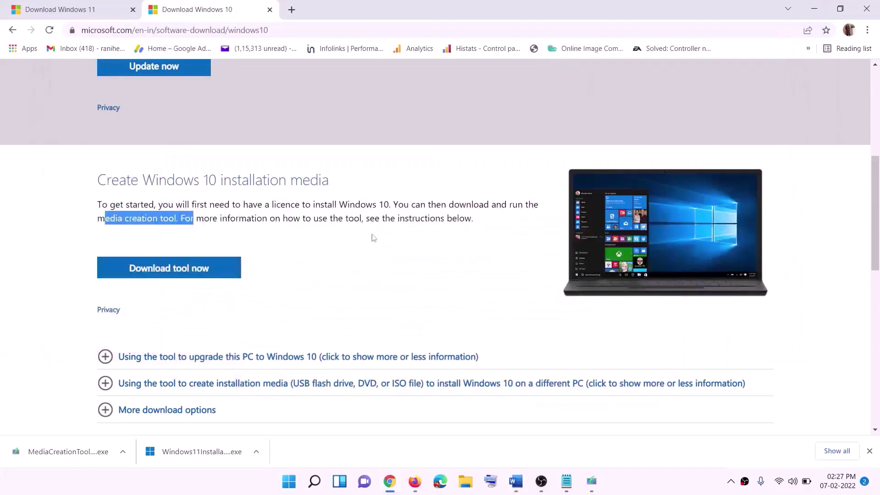
- Find the Create Windows 10 installation media section on the Microsoft download page and download the media creation tool
scroll(378, 236, "up", 6)
scroll(289, 255, "down", 5)
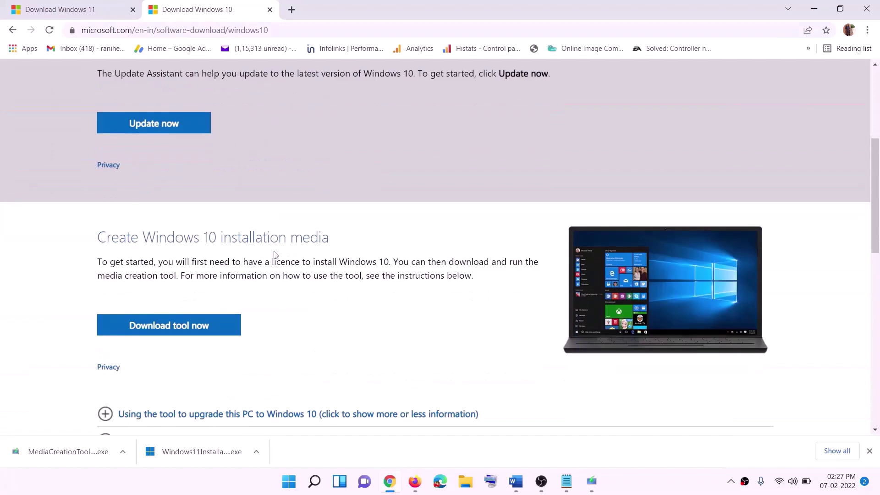
left_click_drag(105, 275, 196, 275)
scroll(196, 275, "down", 3)
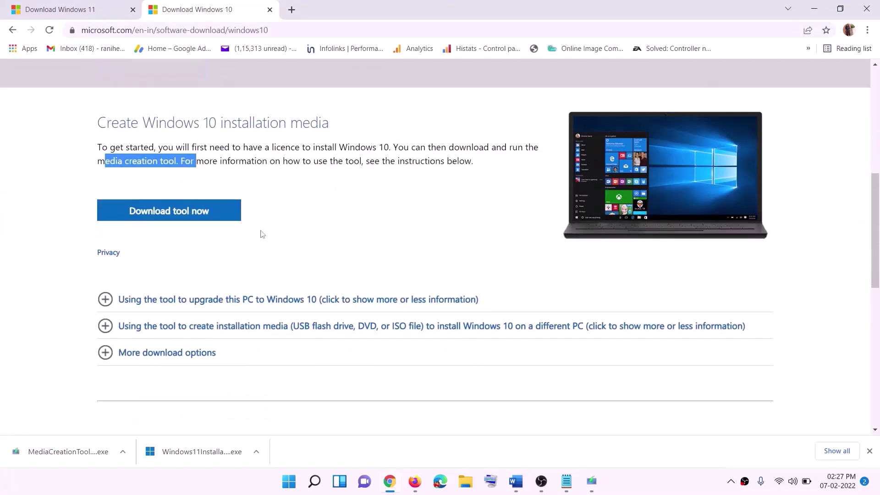
left_click(182, 218)
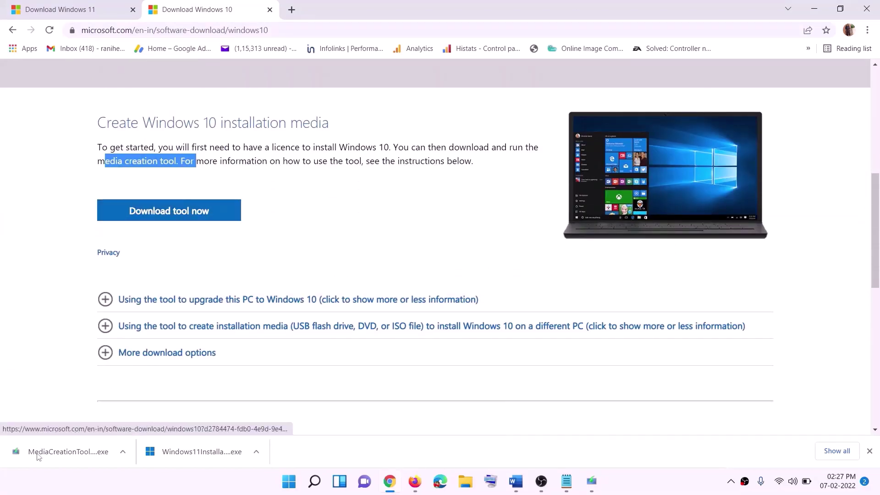
- Bring up Windows 10 Setup, proceed with the Upgrade this PC now option and start downloading Windows 10
left_click(594, 483)
left_click(572, 373)
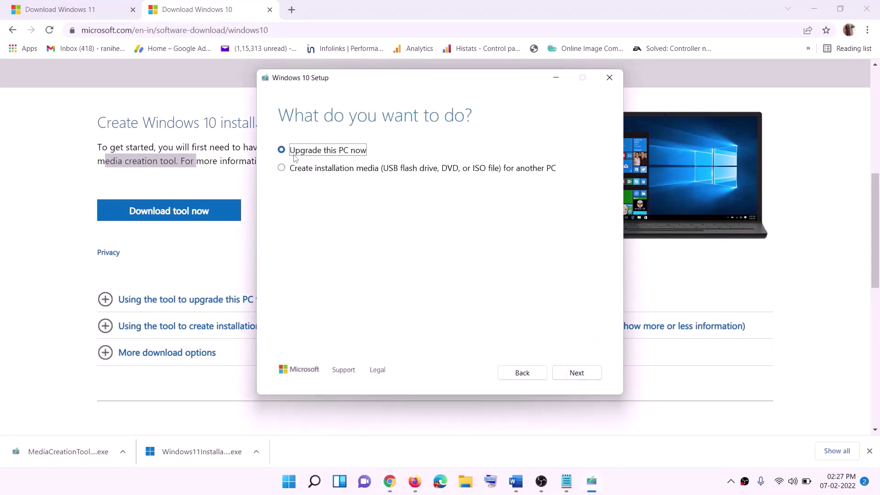
left_click(576, 373)
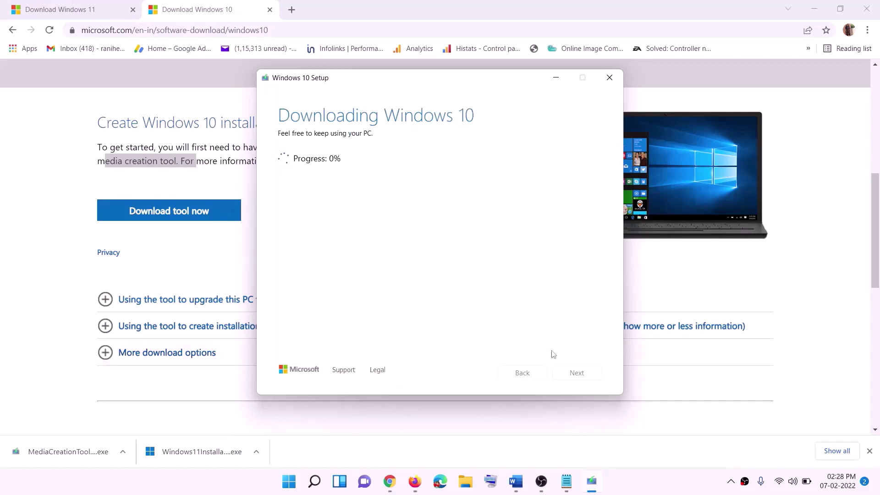
left_click(650, 492)
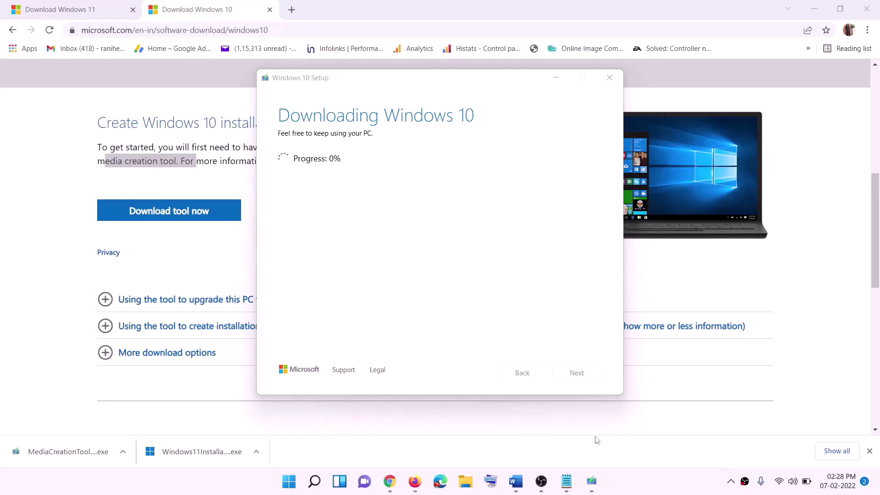
- Switch to the Word document, maximize it and examine the Windows 10 Ready to install screenshot down to its Install button
left_click(516, 481)
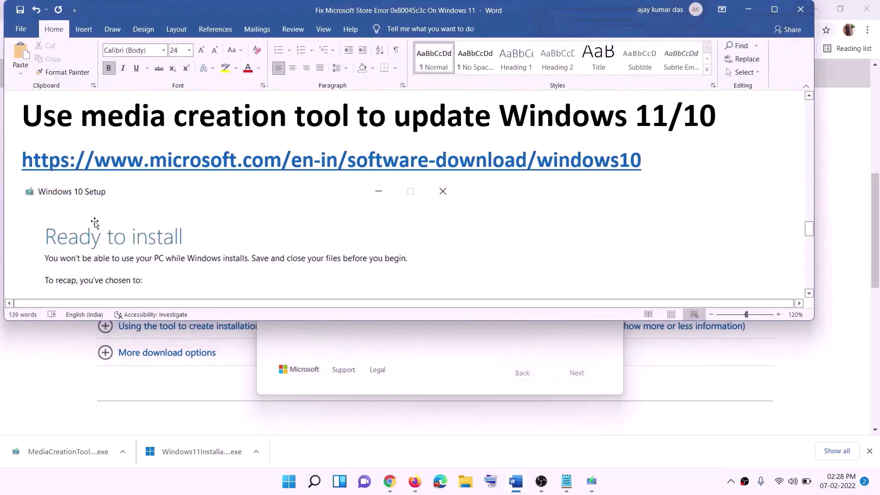
scroll(87, 222, "down", 1)
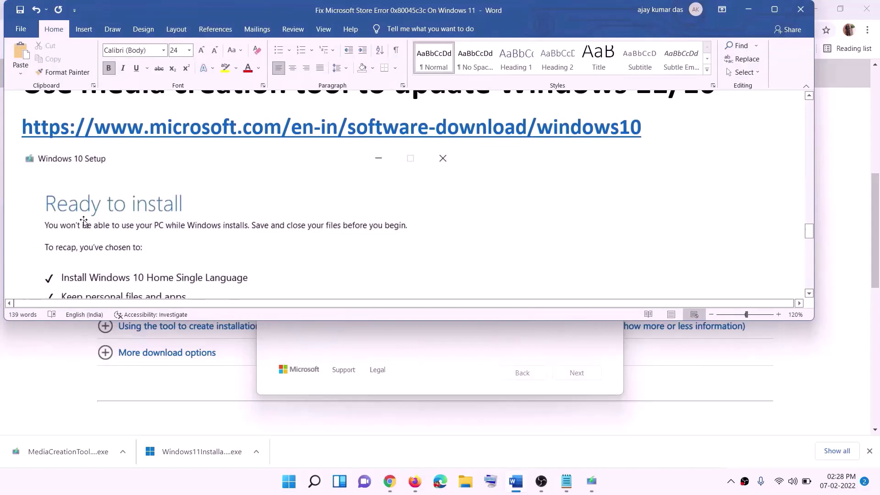
left_click(775, 10)
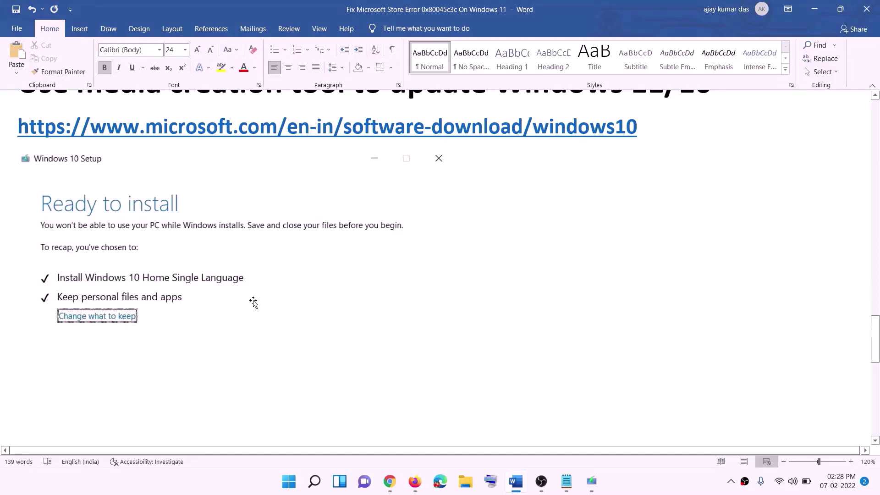
scroll(452, 320, "down", 2)
scroll(453, 320, "down", 2)
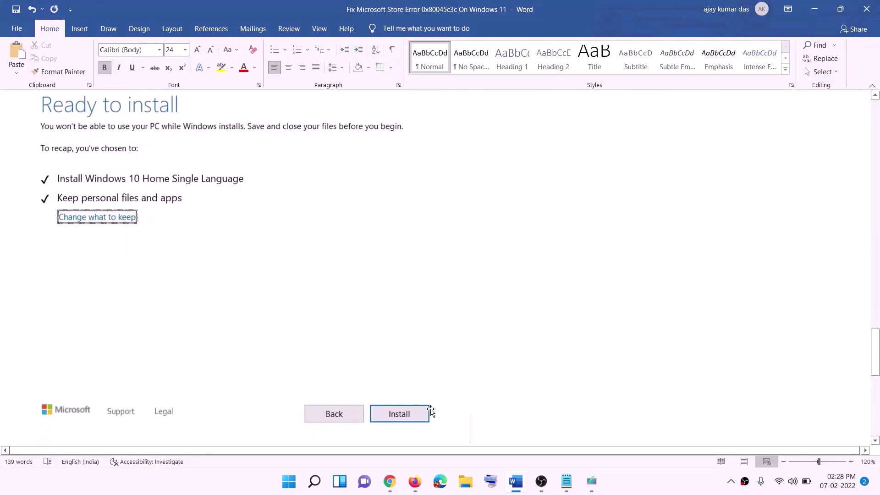
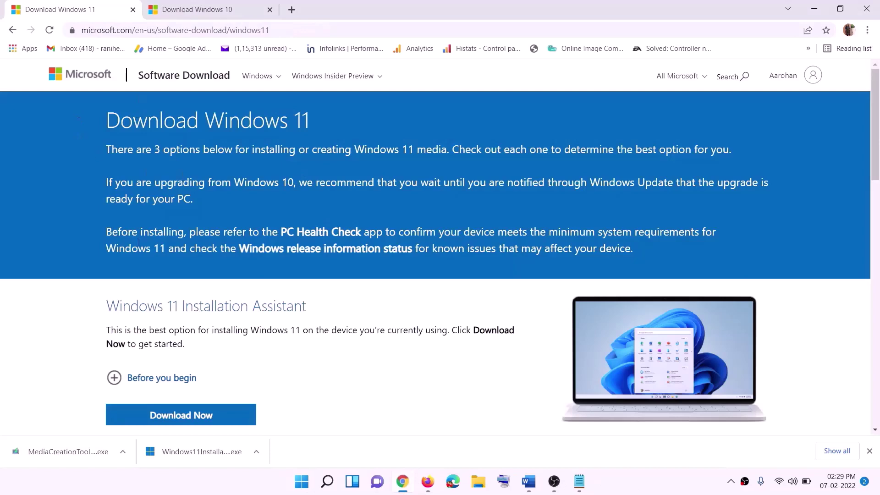
- Download the media creation tool from the Create Windows 11 Installation Media section, run it and approve the launch
scroll(189, 312, "down", 5)
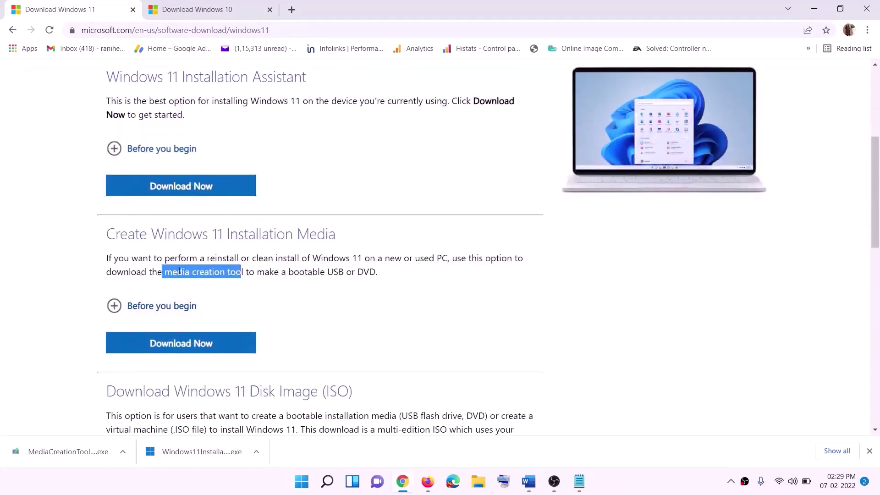
left_click_drag(165, 272, 254, 273)
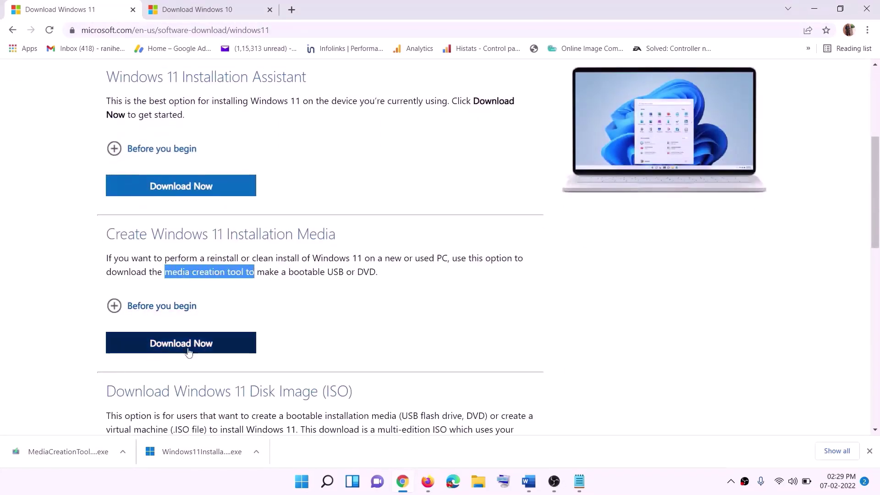
left_click(175, 349)
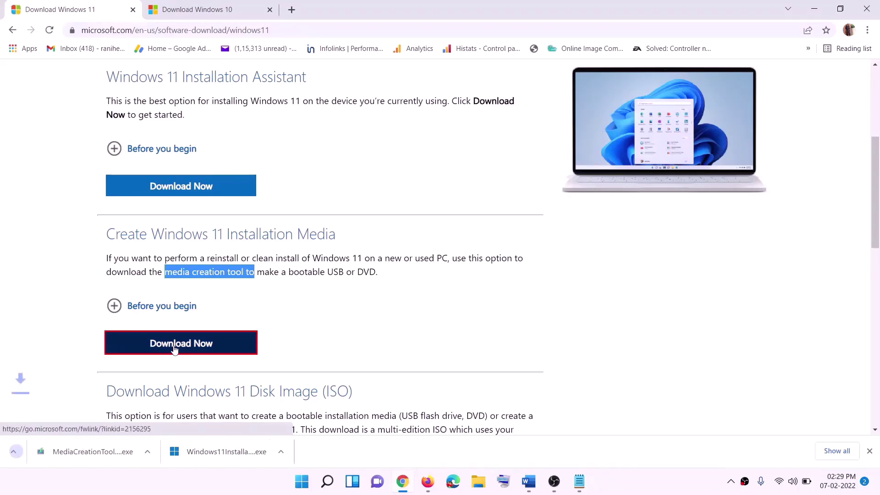
left_click(62, 453)
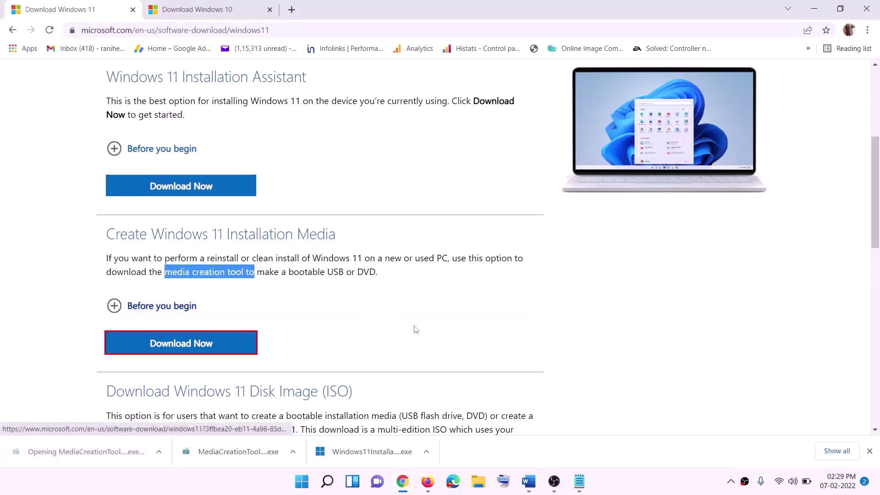
left_click(383, 335)
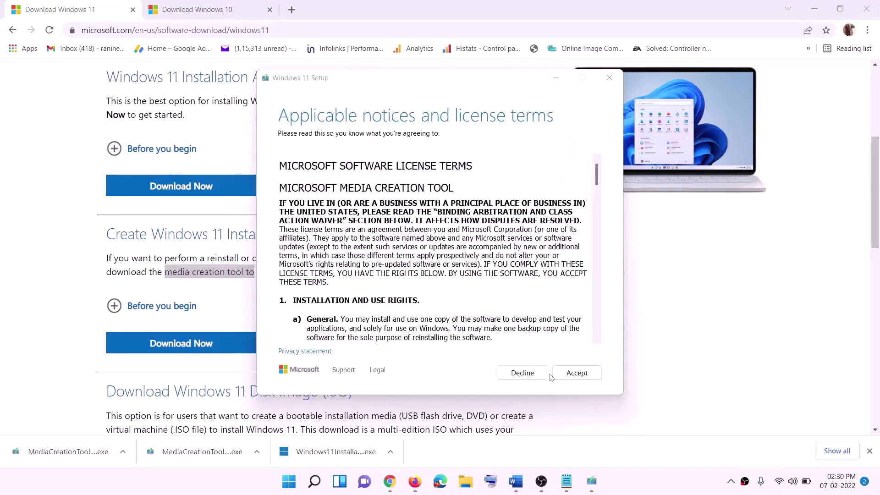
- Accept the Windows 11 Setup license terms, keep the recommended language and edition, choose ISO file and save it as Windows on the Desktop
left_click(577, 372)
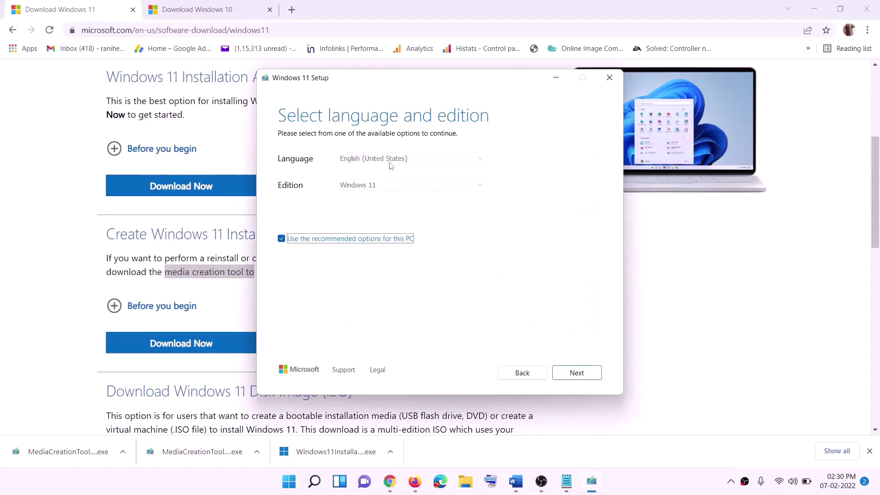
left_click(572, 373)
left_click(291, 200)
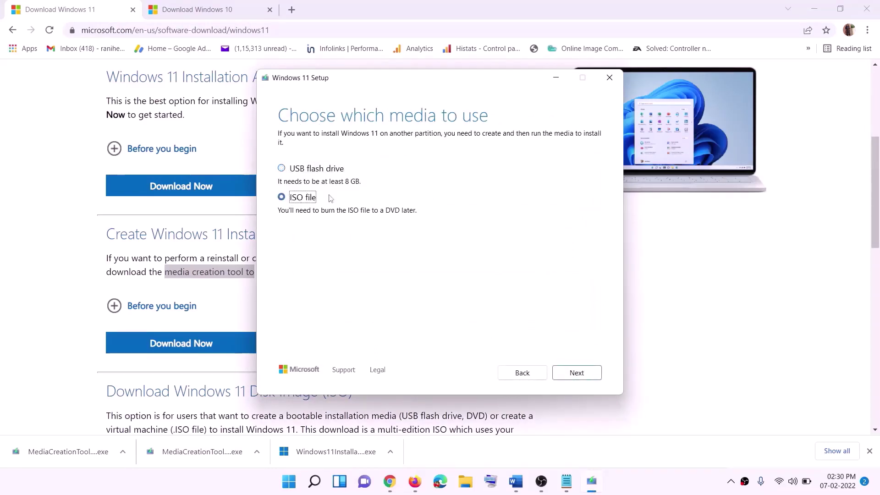
left_click(580, 374)
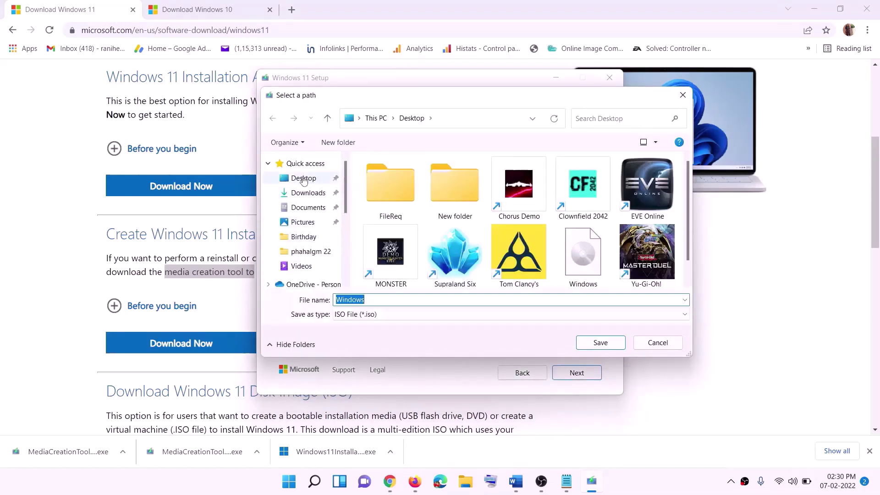
left_click(329, 179)
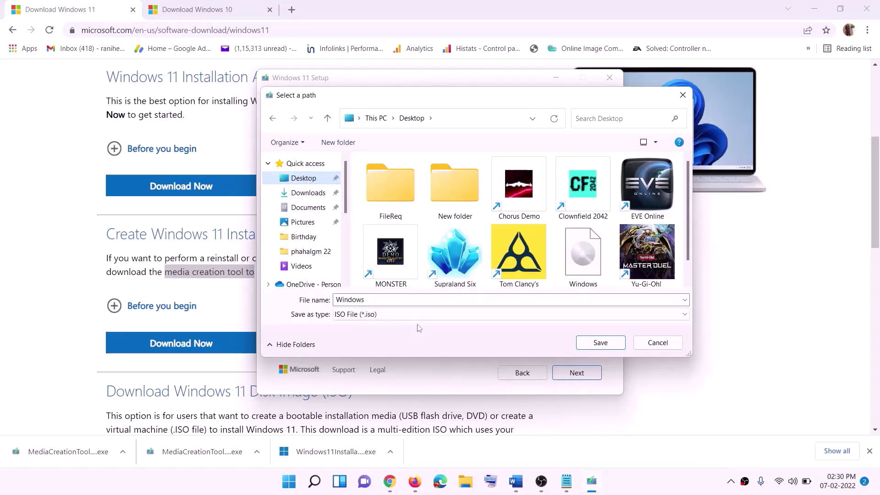
left_click(604, 345)
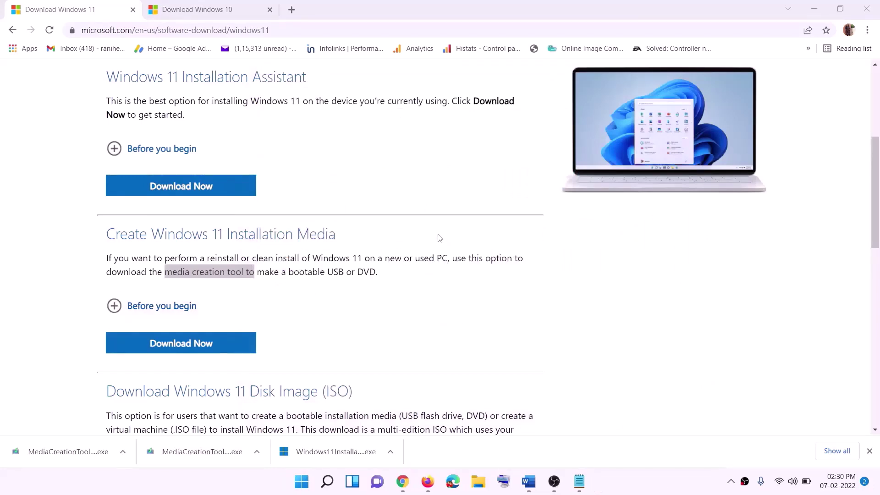
- Show the desktop, move the Windows ISO file to a new spot among the icons and open it as a drive
key("super+d")
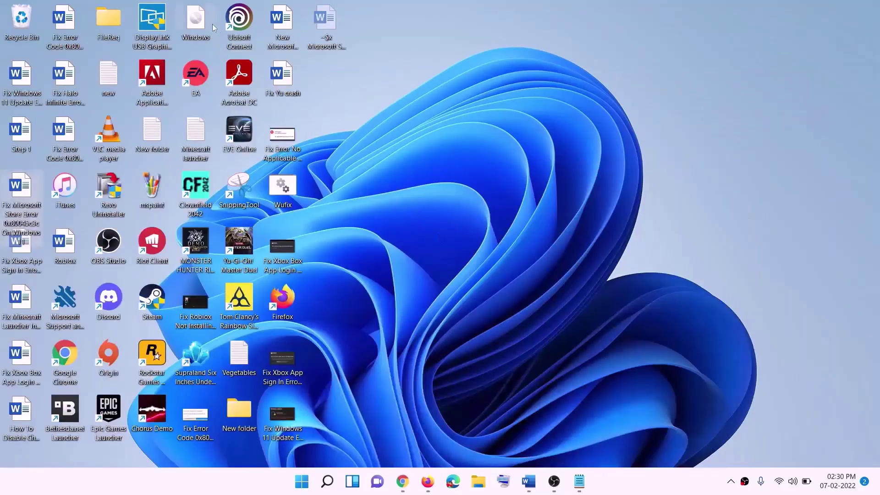
left_click_drag(213, 28, 349, 273)
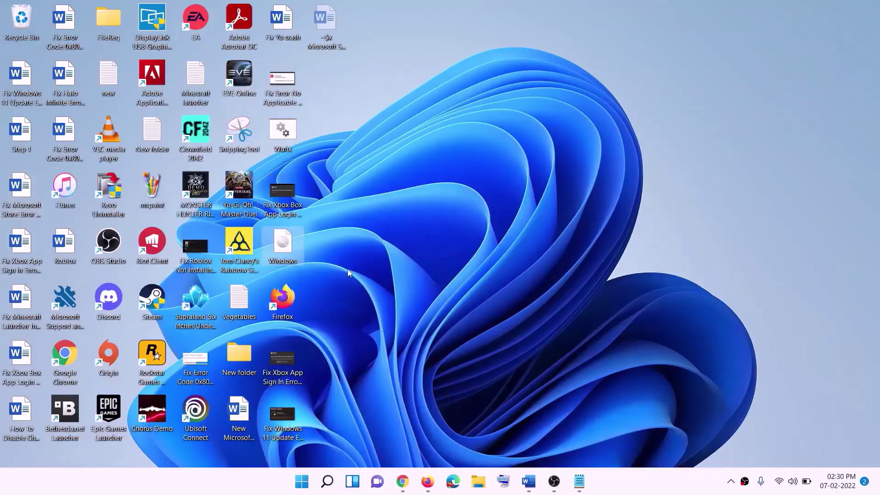
double_click(285, 250)
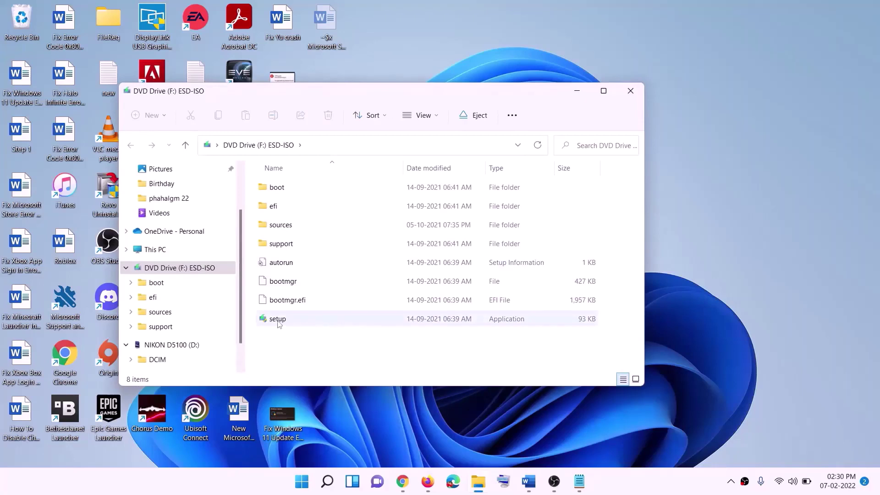
- Run setup from the DVD Drive (F:) ESD-ISO, approve the launch and continue past the Install Windows 11 page
left_click(277, 319)
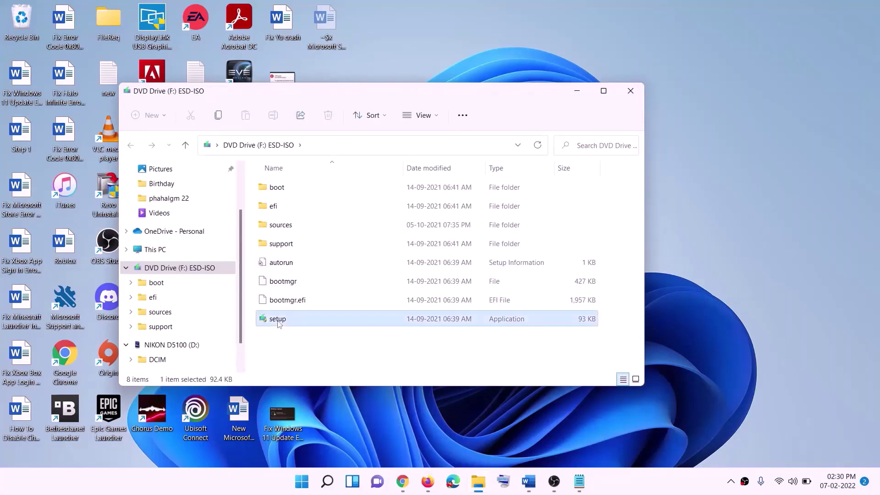
double_click(300, 319)
left_click(354, 360)
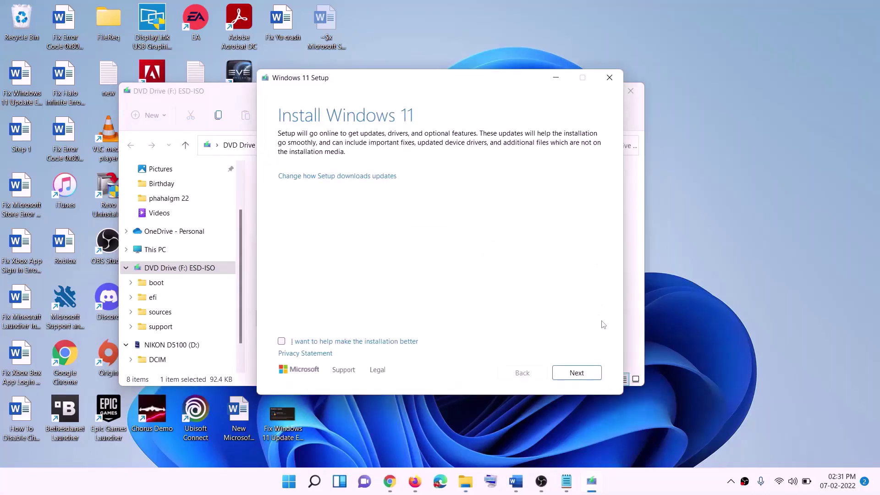
left_click(579, 374)
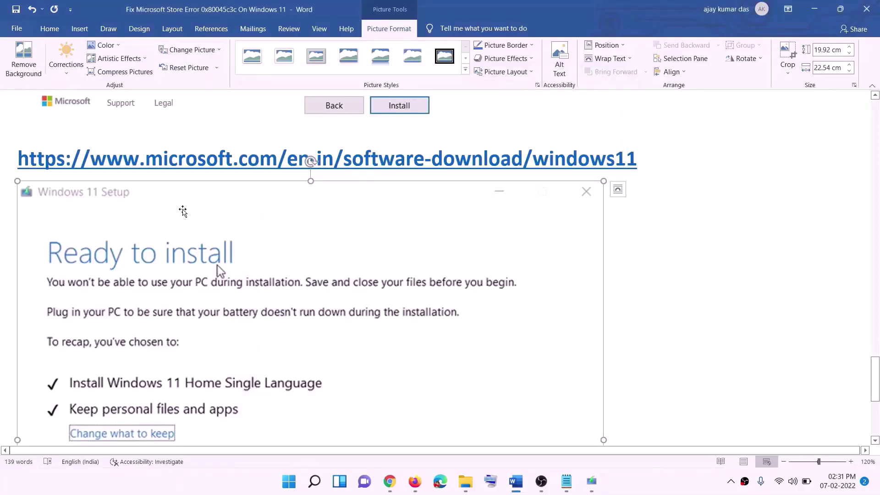
- Examine the Windows 11 Ready to install screenshot in the Word document, including the Keep personal files and apps option
scroll(205, 229, "down", 2)
scroll(206, 231, "down", 2)
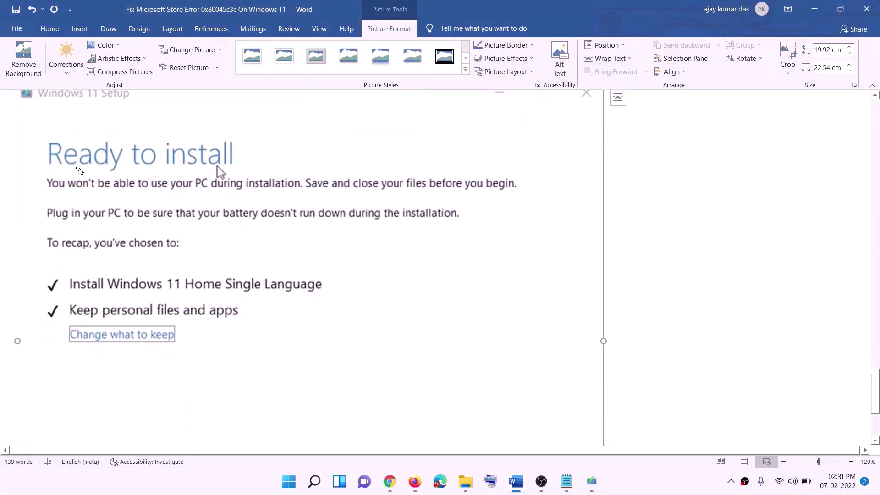
scroll(197, 256, "down", 1)
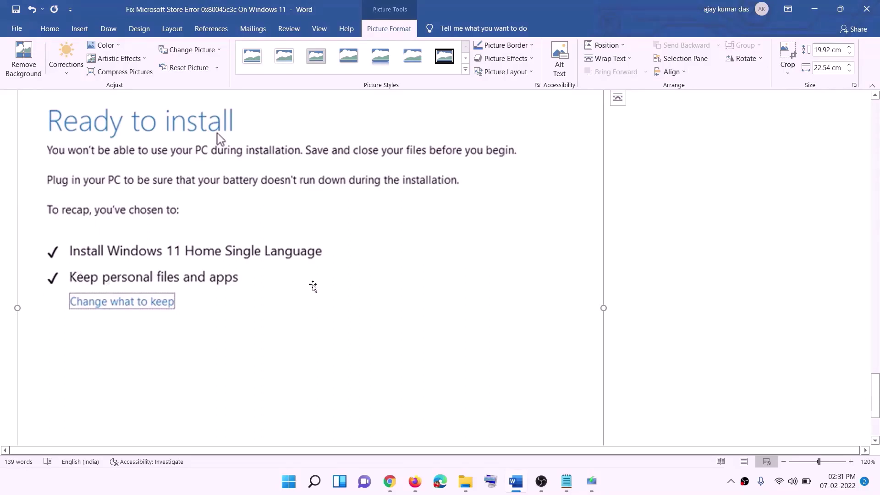
scroll(427, 362, "down", 2)
scroll(468, 343, "up", 5)
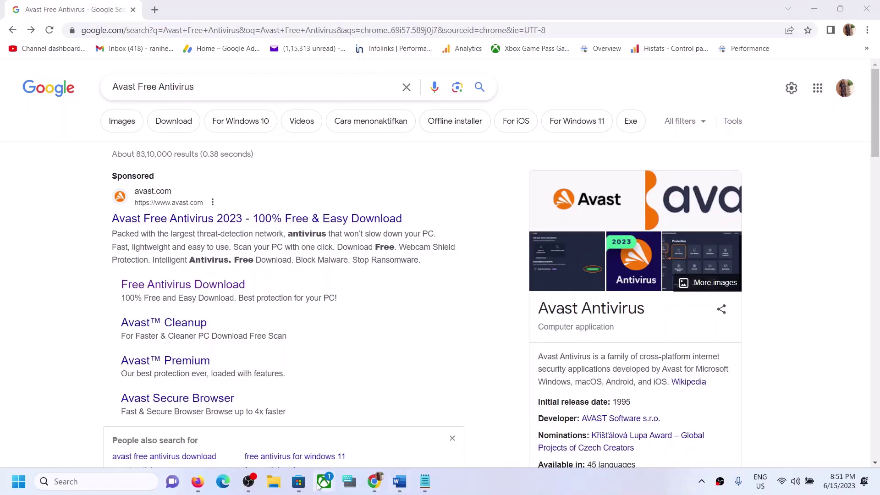
- Check the Avast Free Antivirus listing in Microsoft Store, minimize it and open the Free Antivirus Download result in the browser
left_click(298, 481)
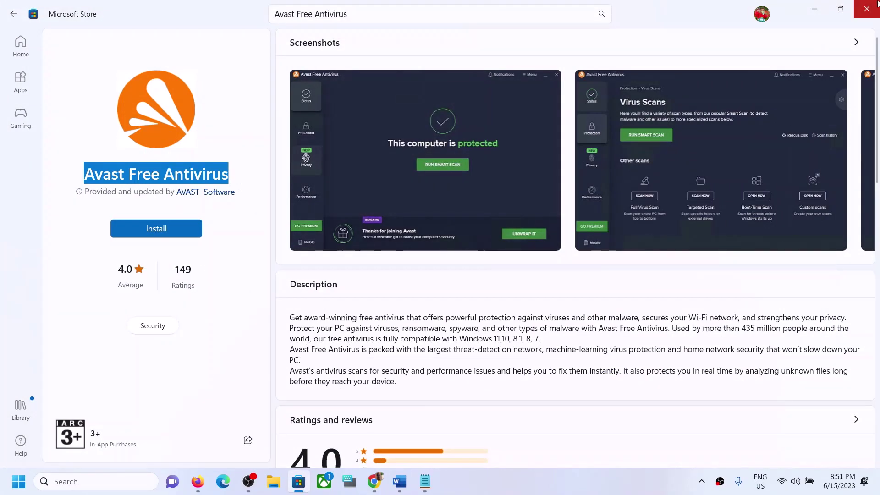
left_click(815, 10)
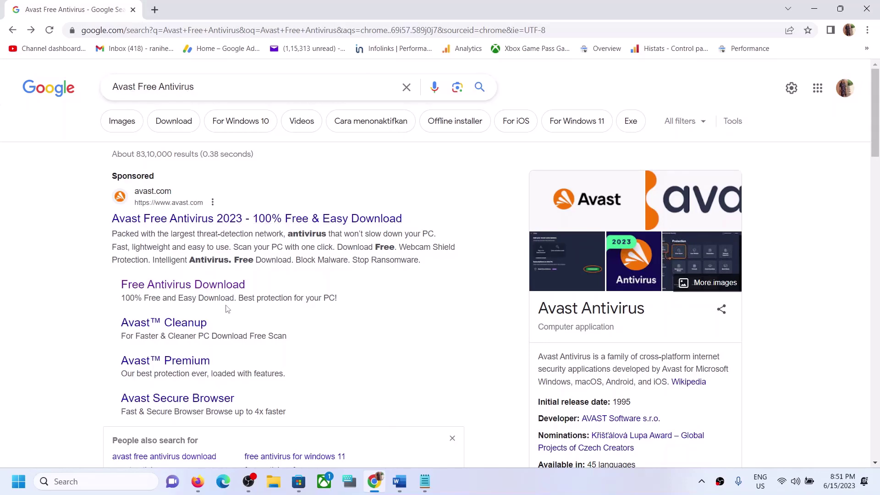
left_click(179, 289)
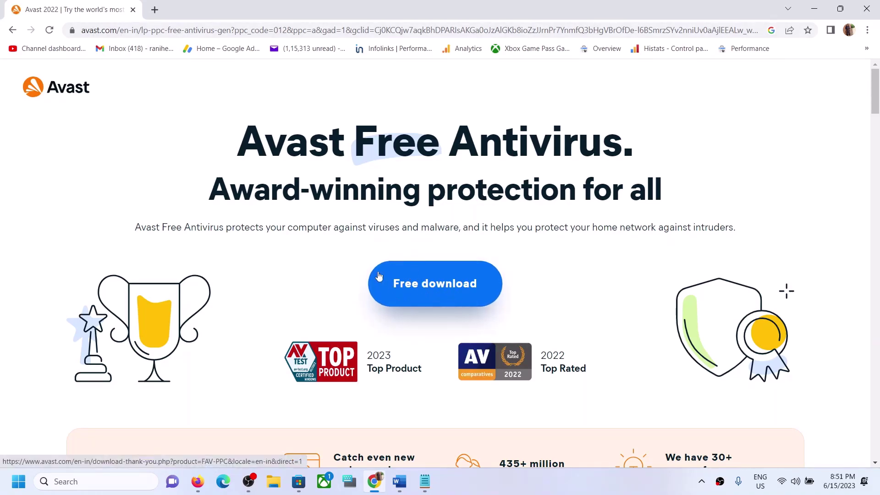
- View the commands document in Word, return to the Avast Free Antivirus listing in Microsoft Store and clear its title selection
left_click(406, 487)
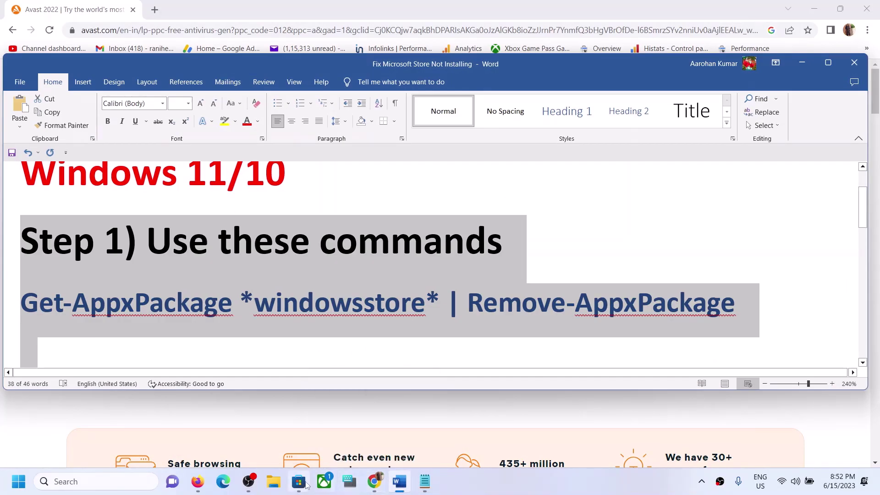
left_click(302, 486)
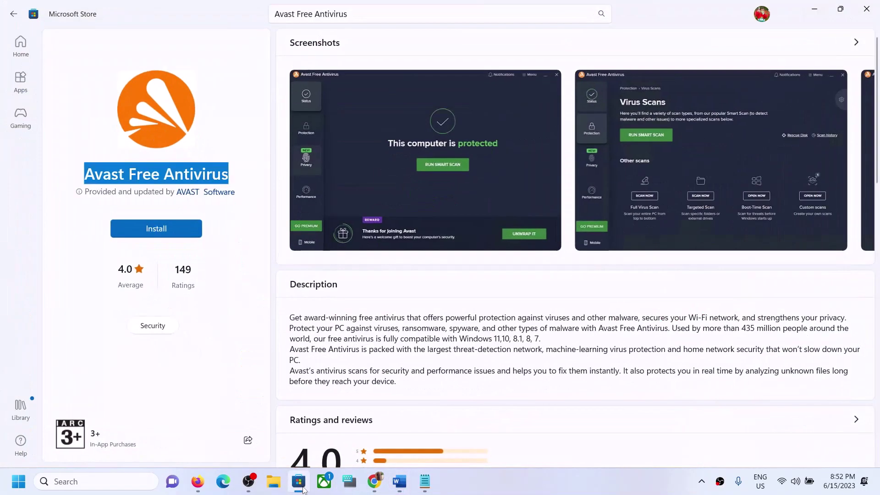
left_click(224, 130)
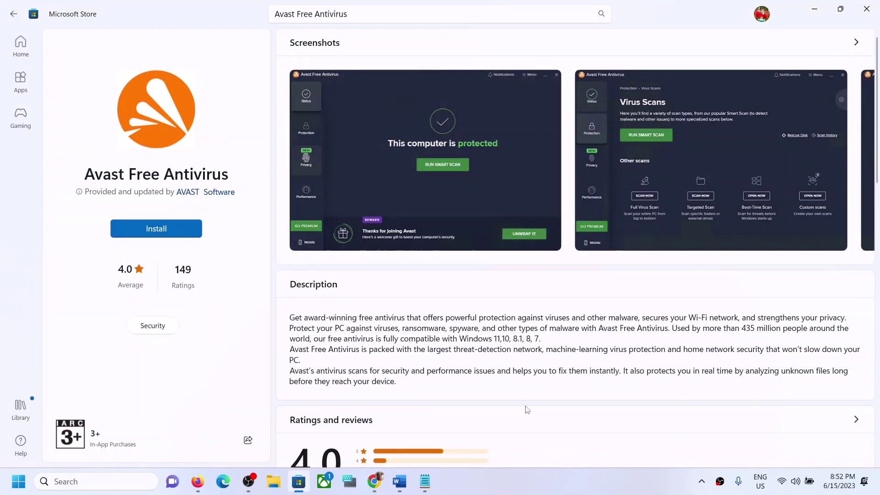
left_click(555, 491)
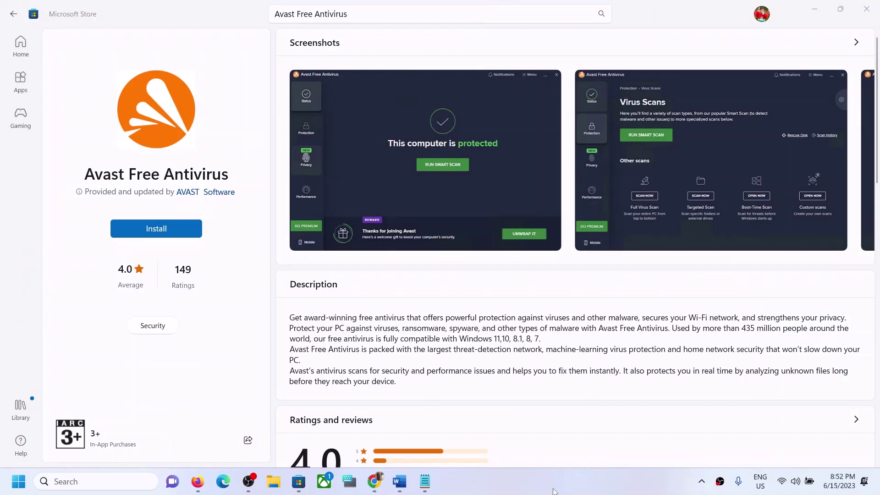